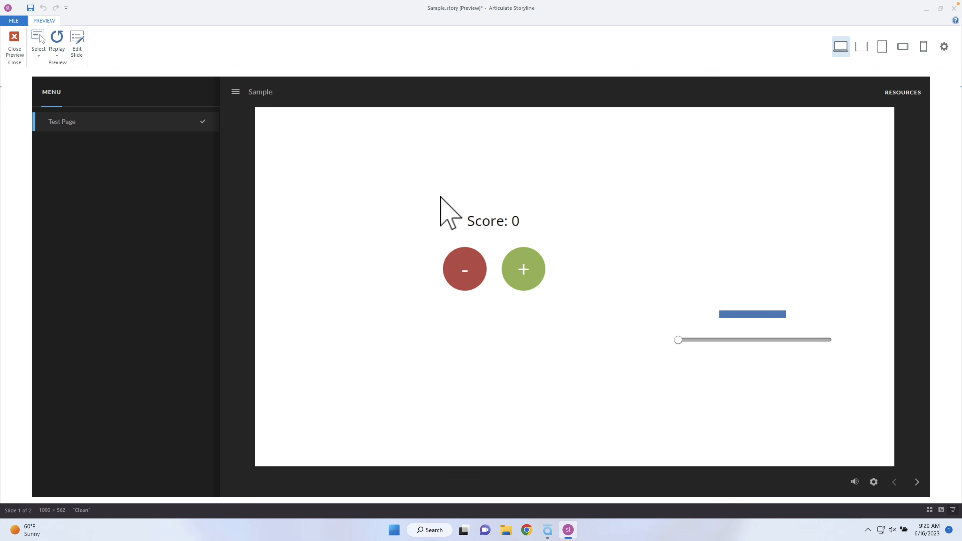
Test how the minus and plus buttons change the score in the preview and close the preview
left_click(533, 277)
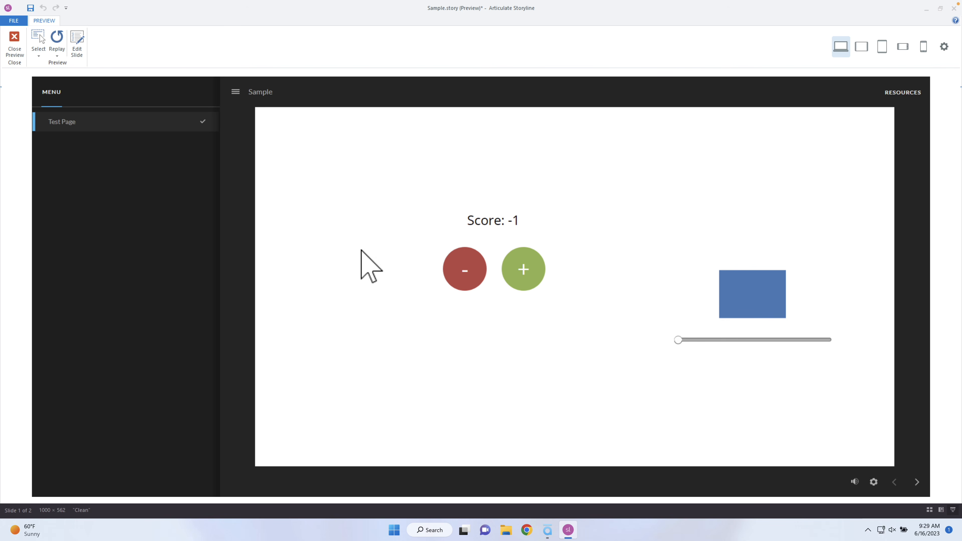
left_click(21, 42)
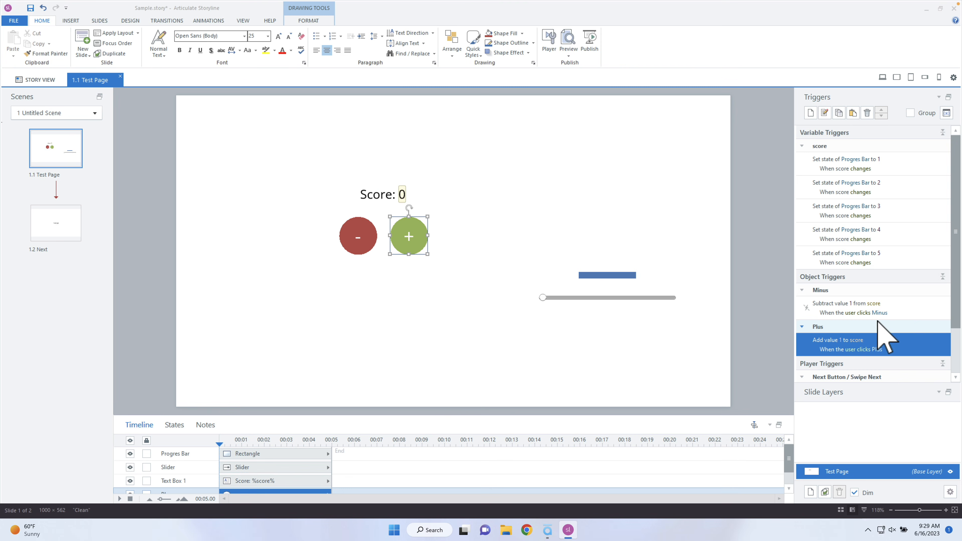
Add the condition "score ≥ value 0" to the Minus button's trigger that subtracts 1 from score
left_click(888, 313)
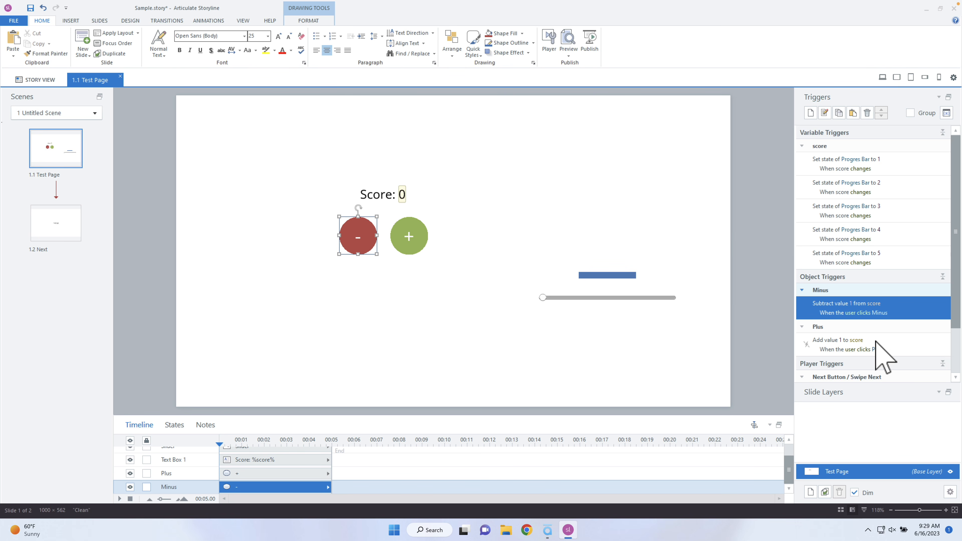
left_click(887, 343)
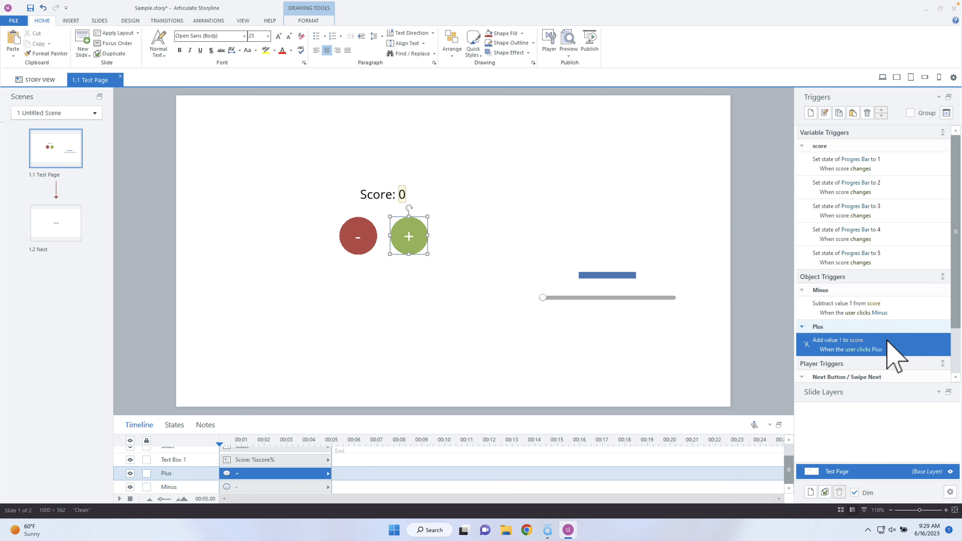
key("Up")
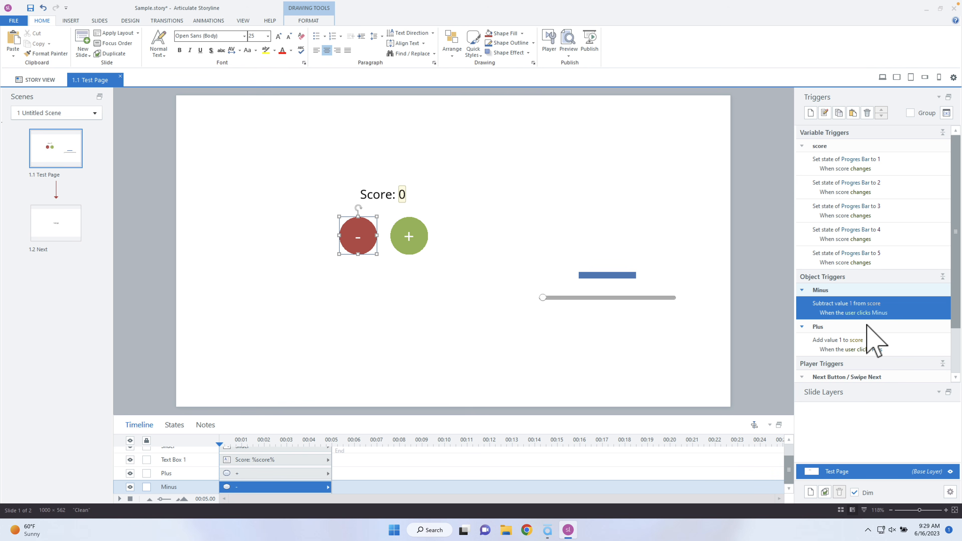
double_click(917, 310)
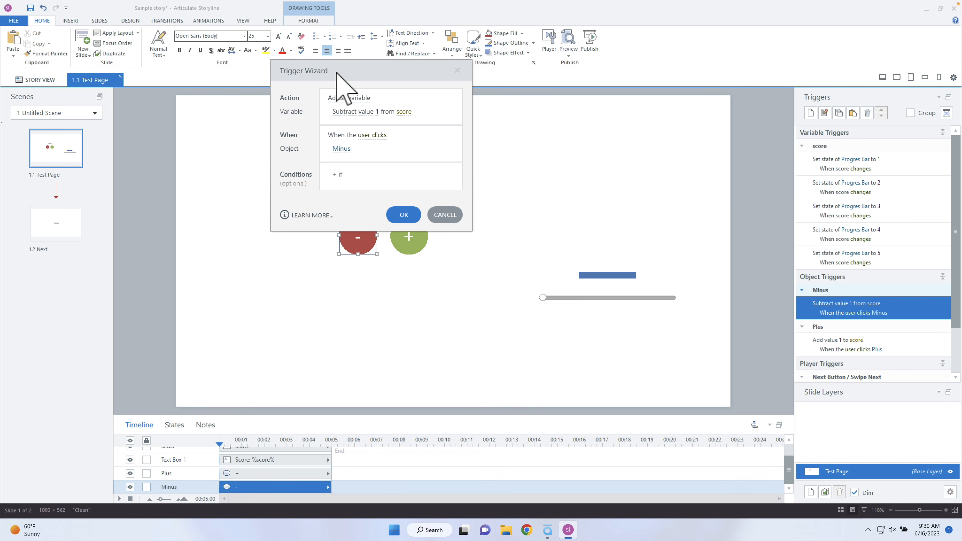
left_click_drag(336, 72, 457, 137)
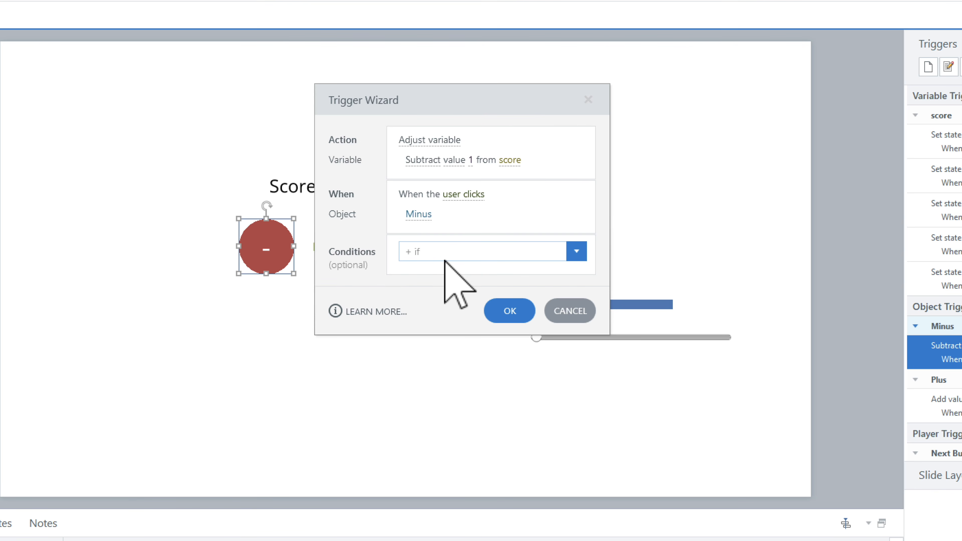
left_click(454, 258)
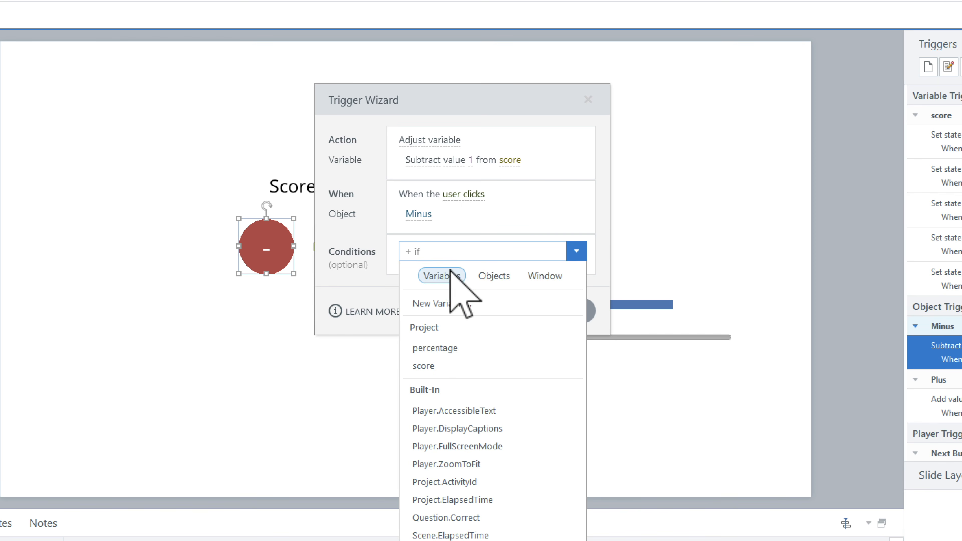
left_click(432, 366)
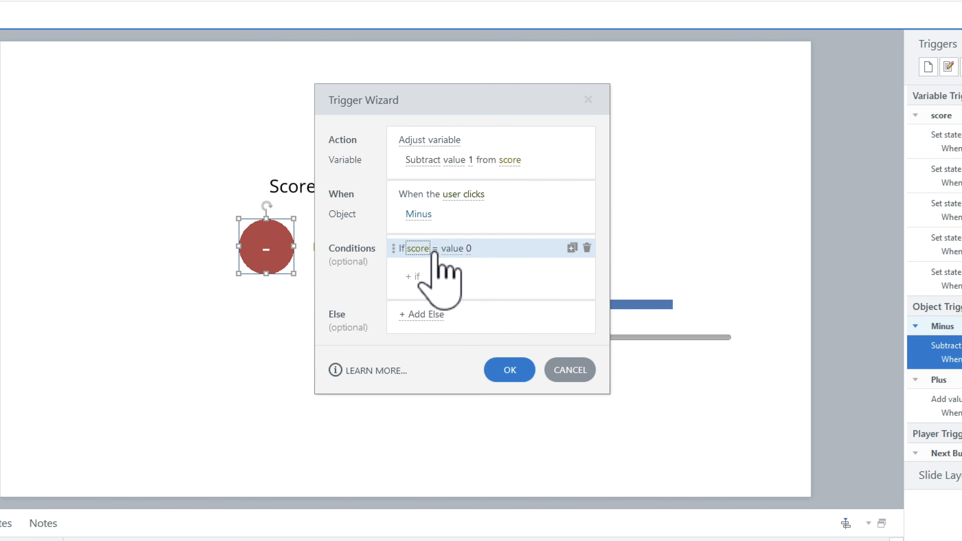
left_click(435, 249)
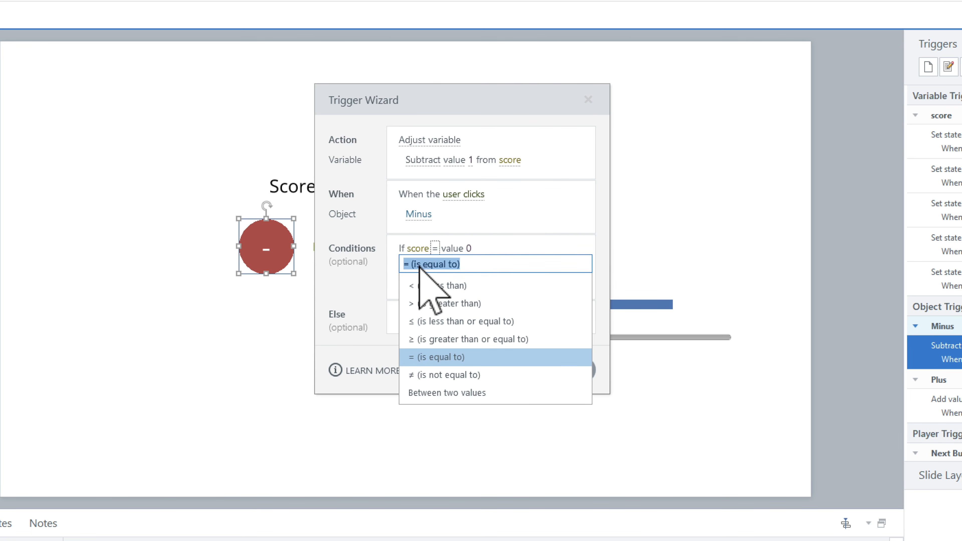
left_click(448, 340)
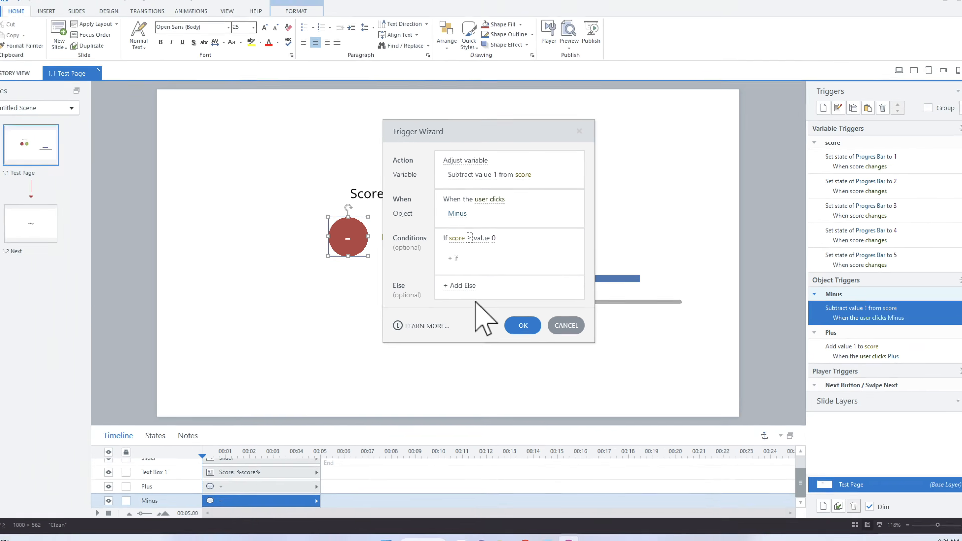
left_click(511, 370)
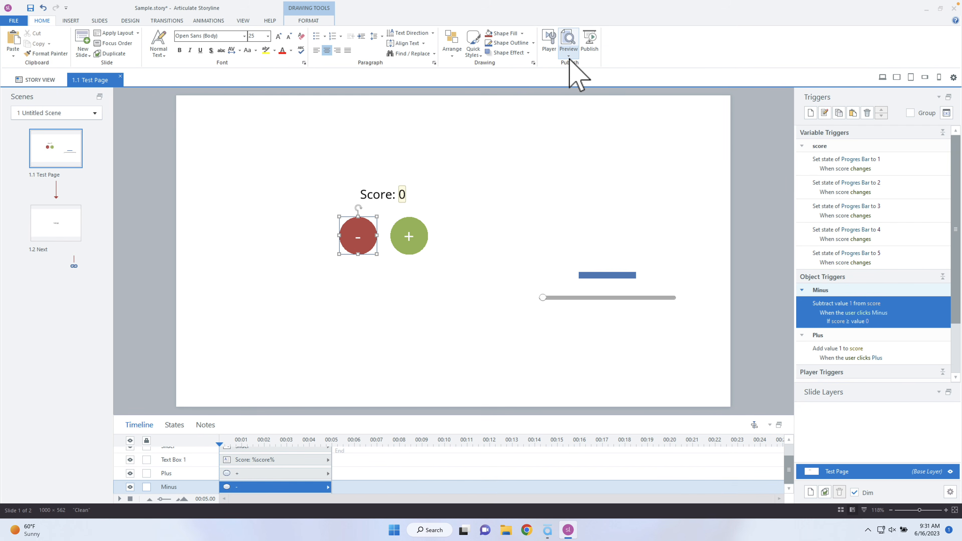
Preview the Test Page, try the plus and minus buttons around a score of zero, and close the preview
left_click(576, 70)
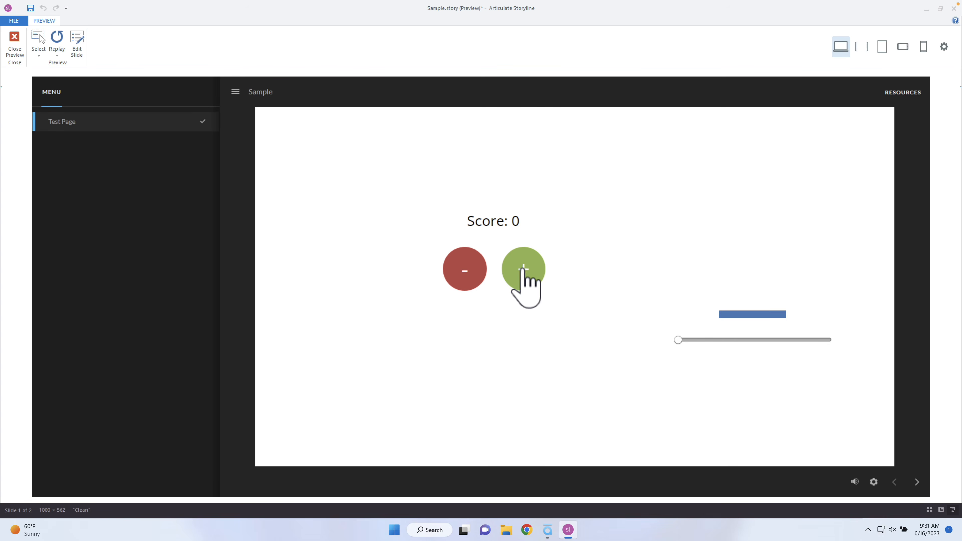
left_click(525, 269)
left_click(525, 268)
left_click(525, 268)
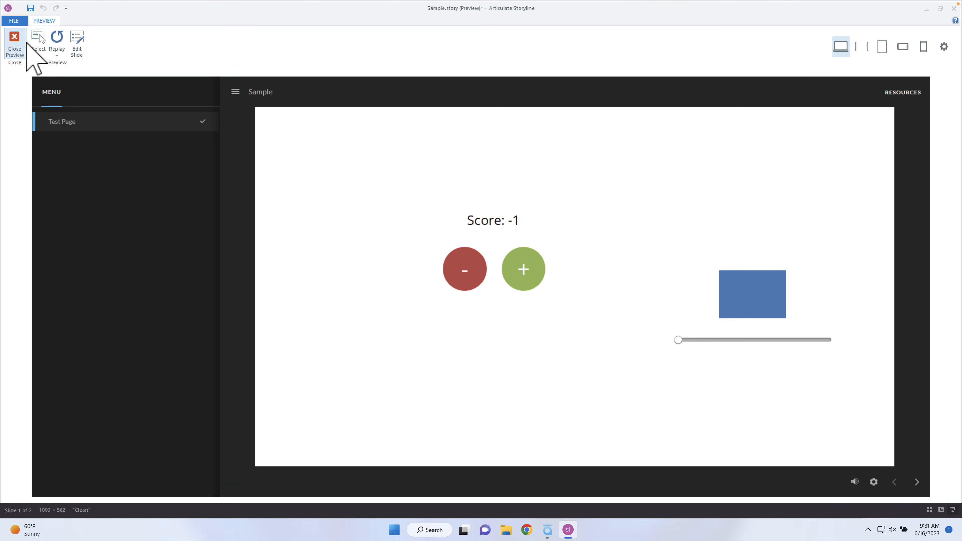
left_click(19, 44)
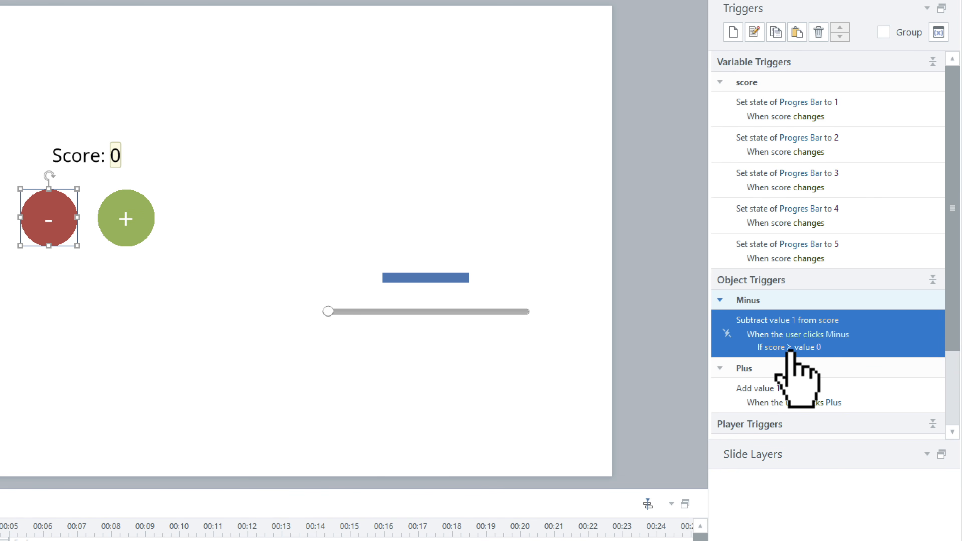
Change the comparison in the Minus trigger's score condition to > (is greater than)
left_click(790, 350)
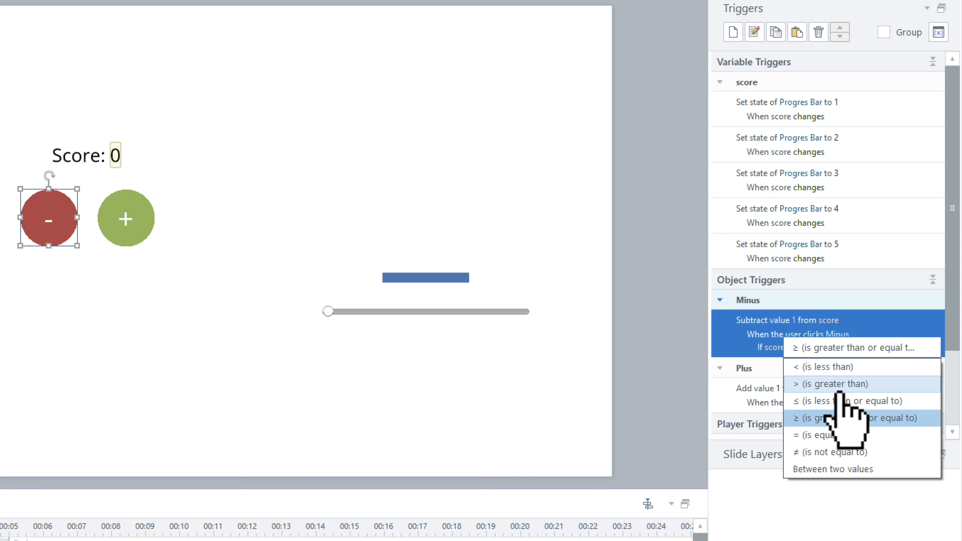
left_click(853, 389)
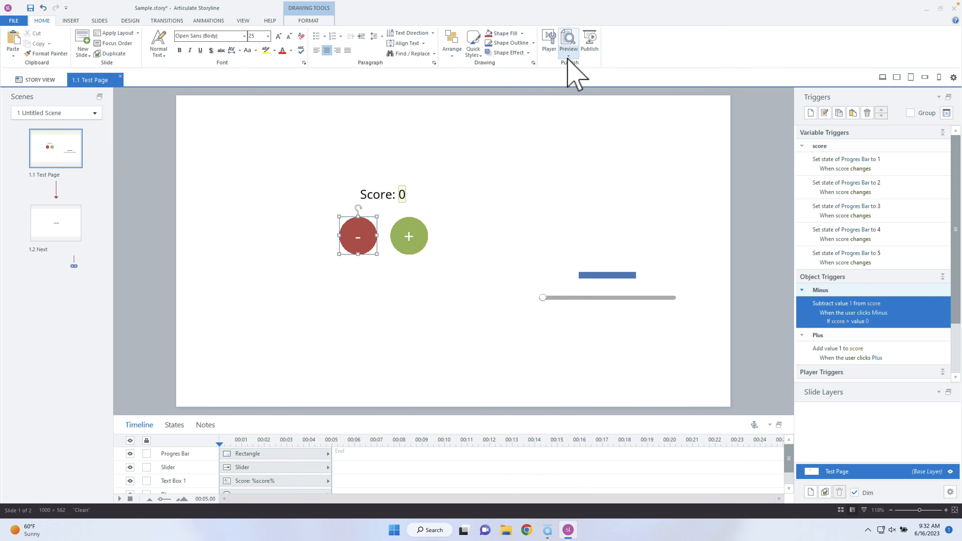
Preview the page again to check the lowest score the minus button allows, and close the preview
left_click(568, 51)
left_click(569, 66)
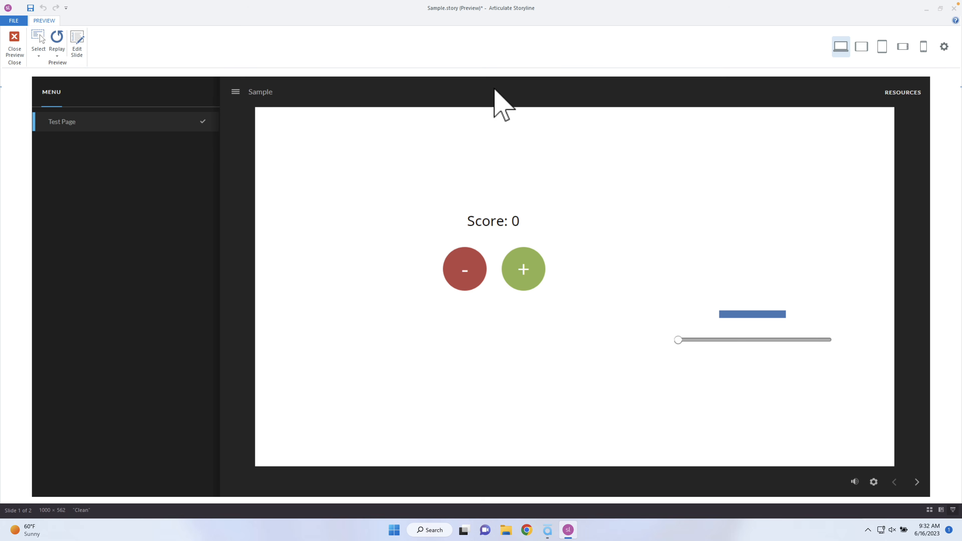
left_click(524, 285)
left_click(527, 280)
left_click(529, 271)
left_click(526, 261)
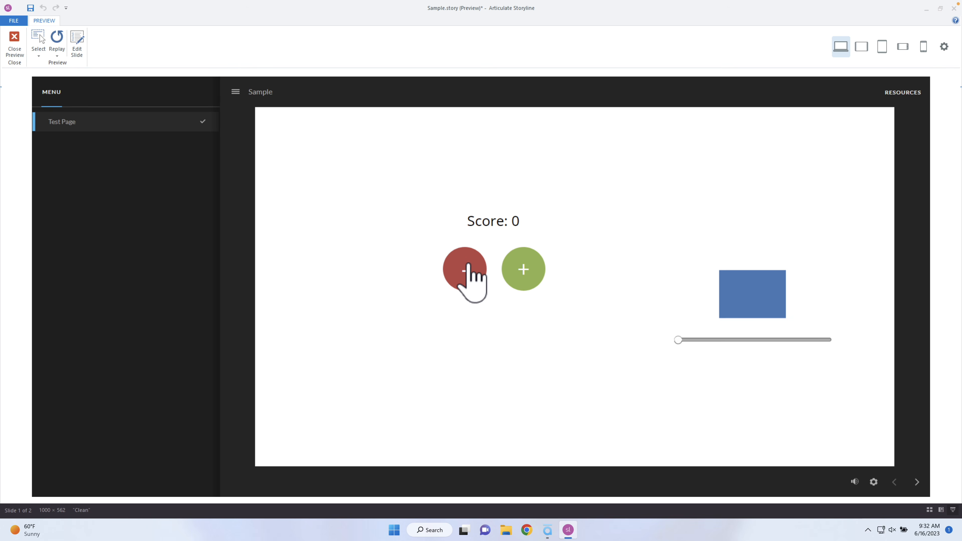
left_click(17, 53)
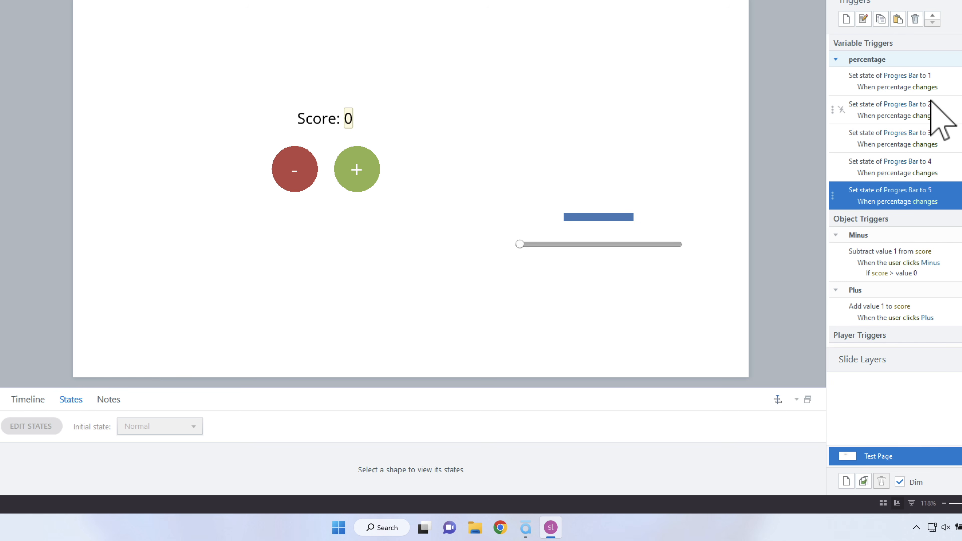
Review the slider, the progress bar's states and the percentage trigger that sets state 1
left_click(606, 244)
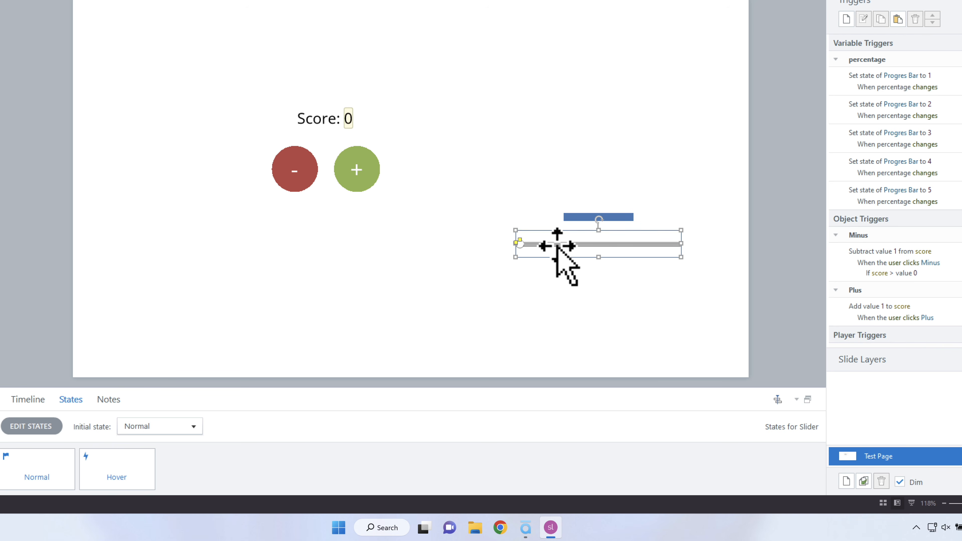
left_click(925, 82)
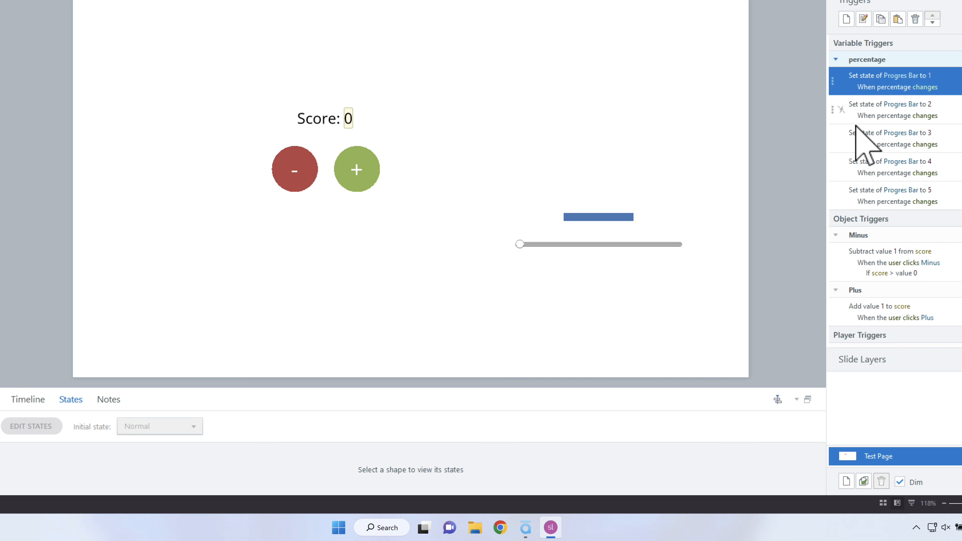
left_click(595, 217)
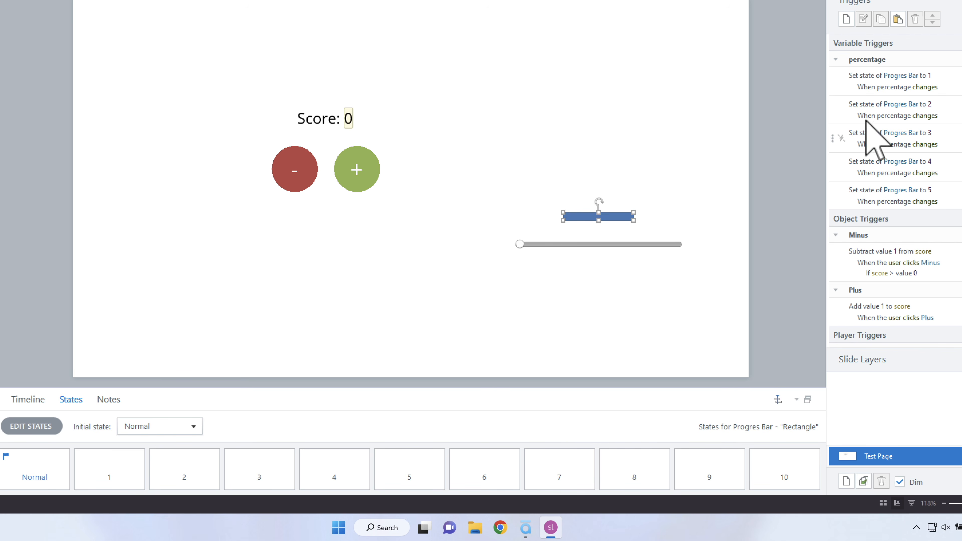
left_click(948, 88)
Preview the project, move the slider to test the progress bar's response, and close the preview
left_click(569, 0)
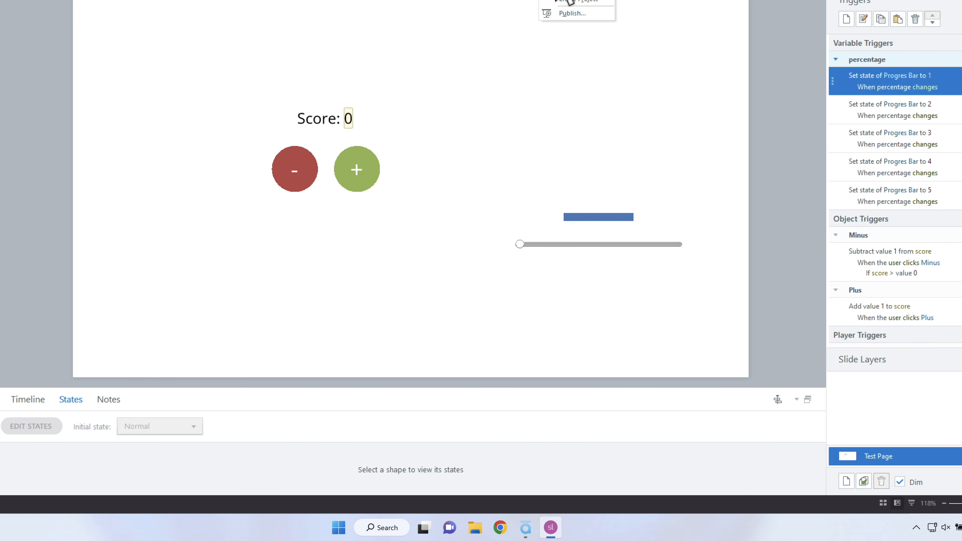
left_click(570, 1)
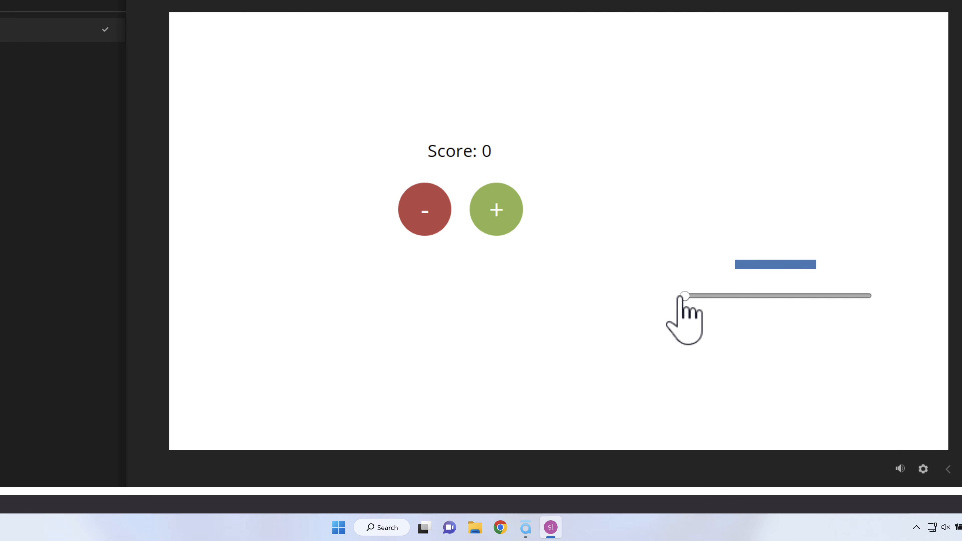
left_click_drag(689, 296, 695, 297)
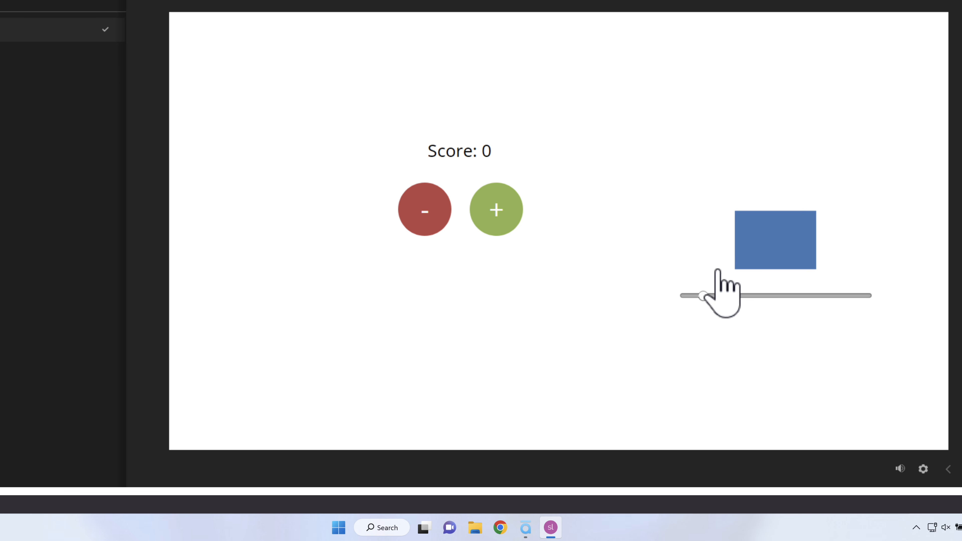
left_click(312, 54)
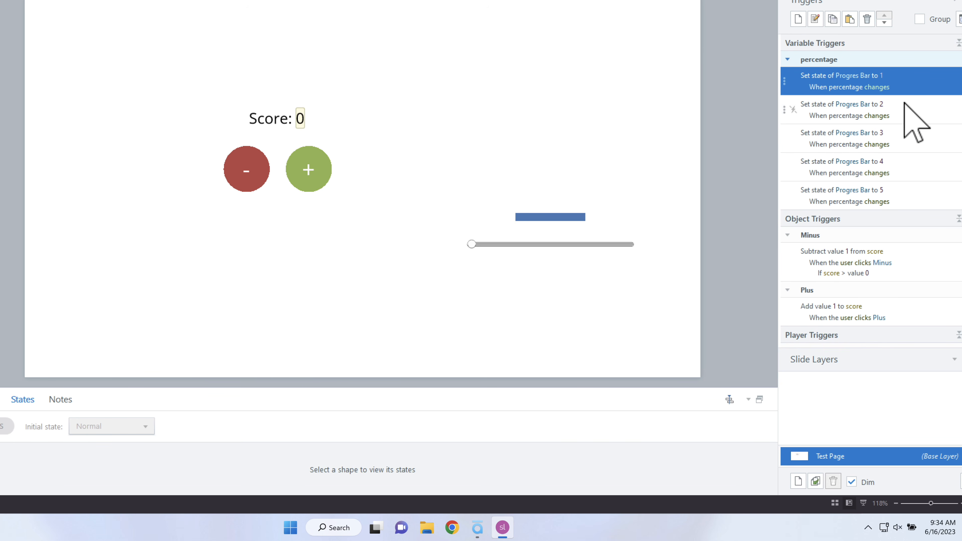
Add the condition "percentage = value 1" to the trigger that sets the progress bar to state 1
left_click(910, 200)
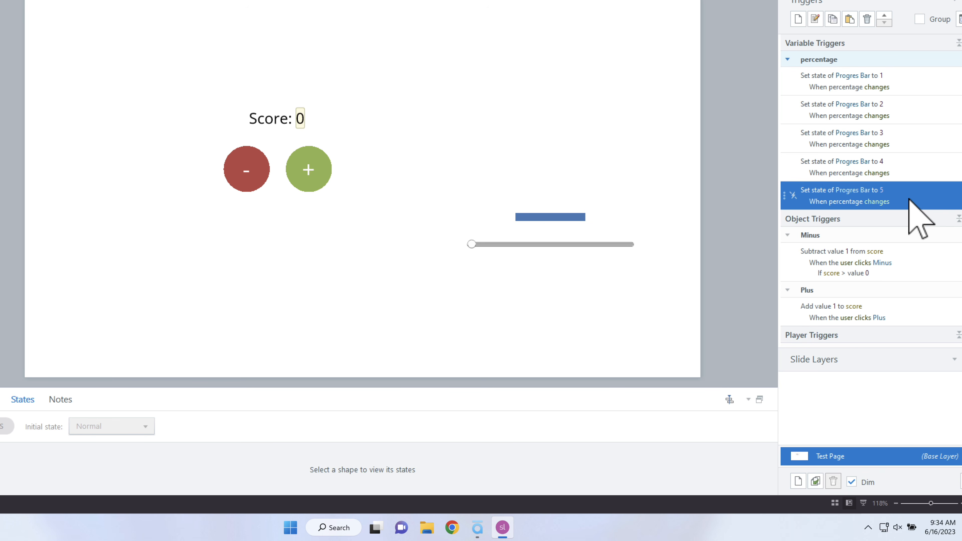
double_click(910, 87)
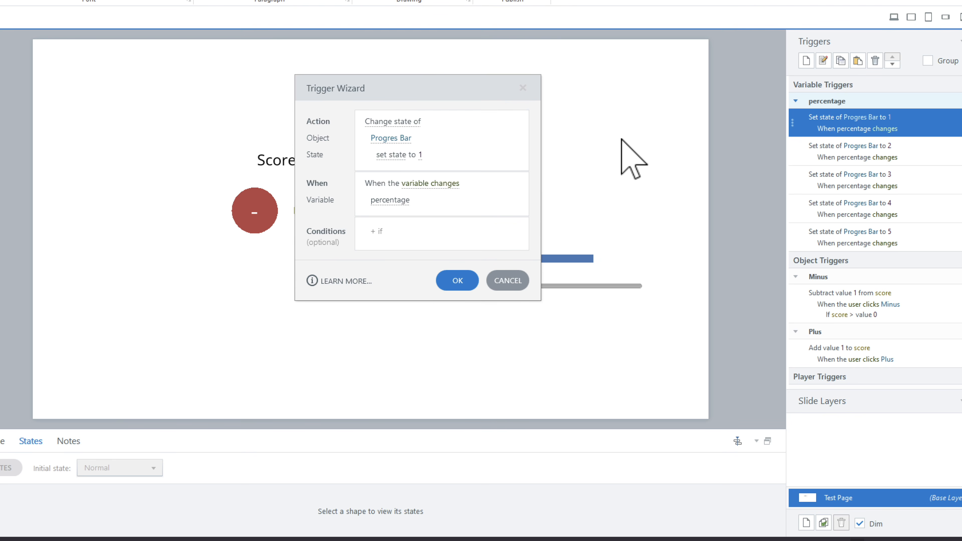
left_click(377, 232)
left_click(411, 310)
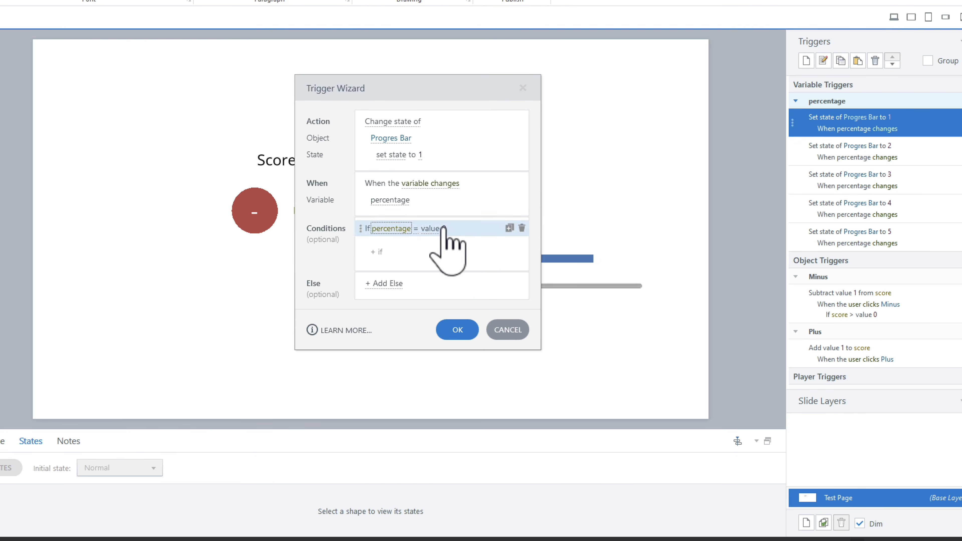
left_click(457, 330)
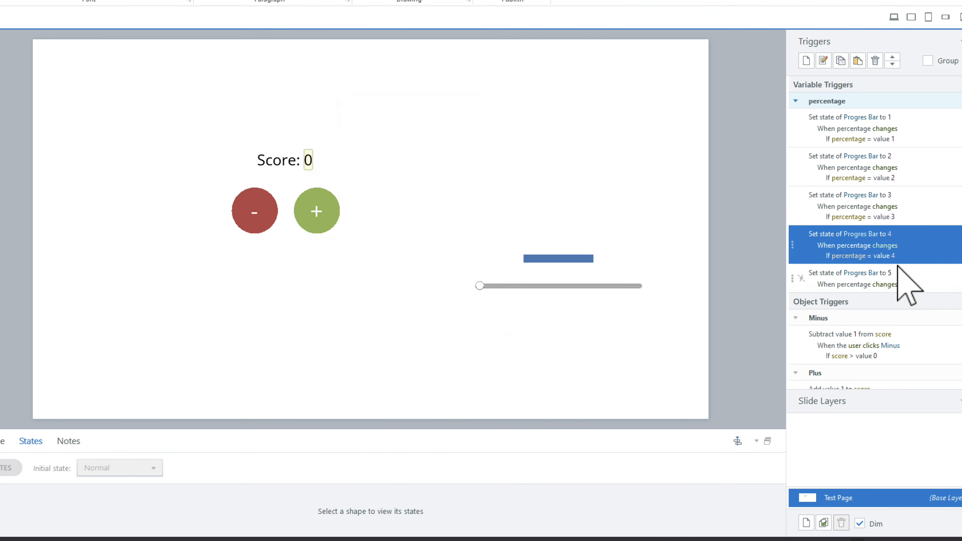
Add the condition "percentage = value 5" to the trigger that sets the progress bar to state 5
double_click(913, 279)
left_click(377, 231)
left_click(411, 311)
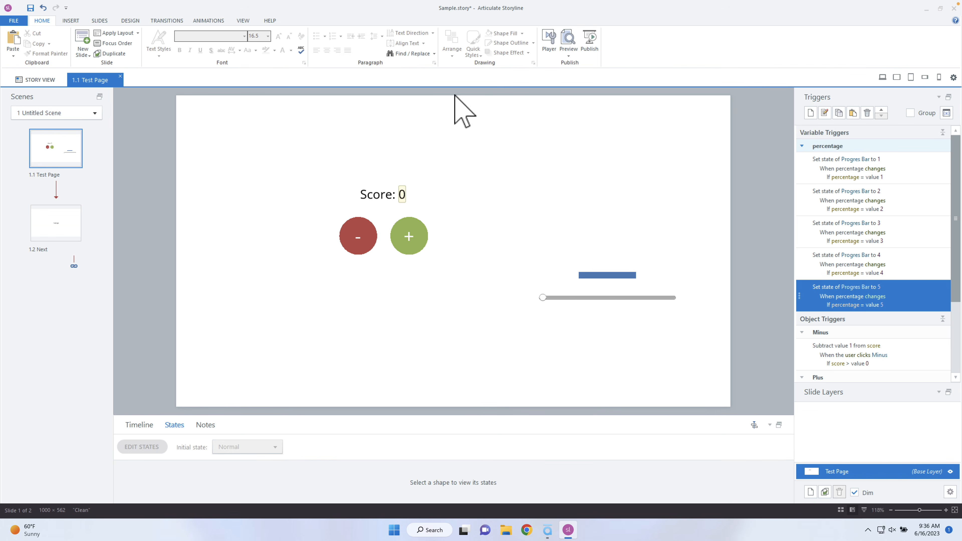
Preview the page and move the slider forward and back to check the progress bar's states
left_click(568, 43)
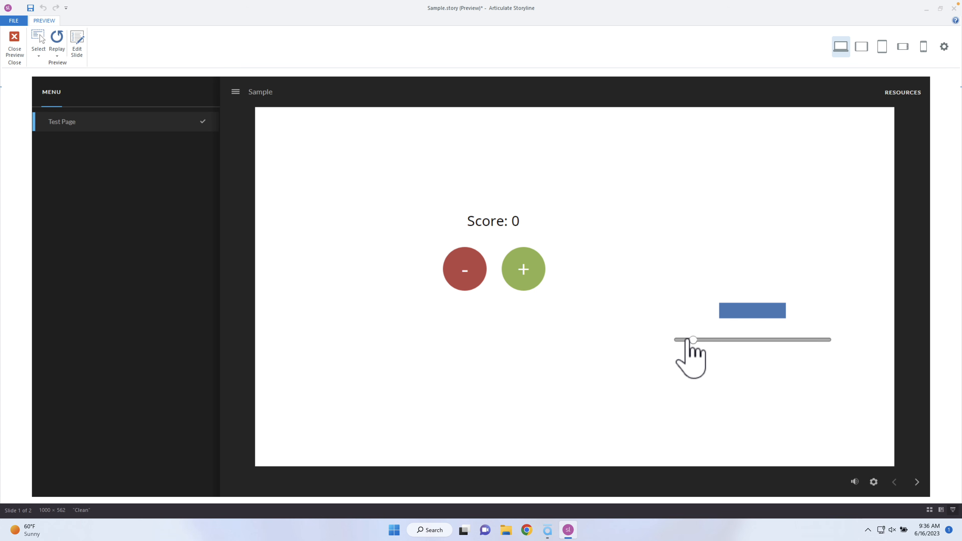
left_click_drag(689, 340, 746, 338)
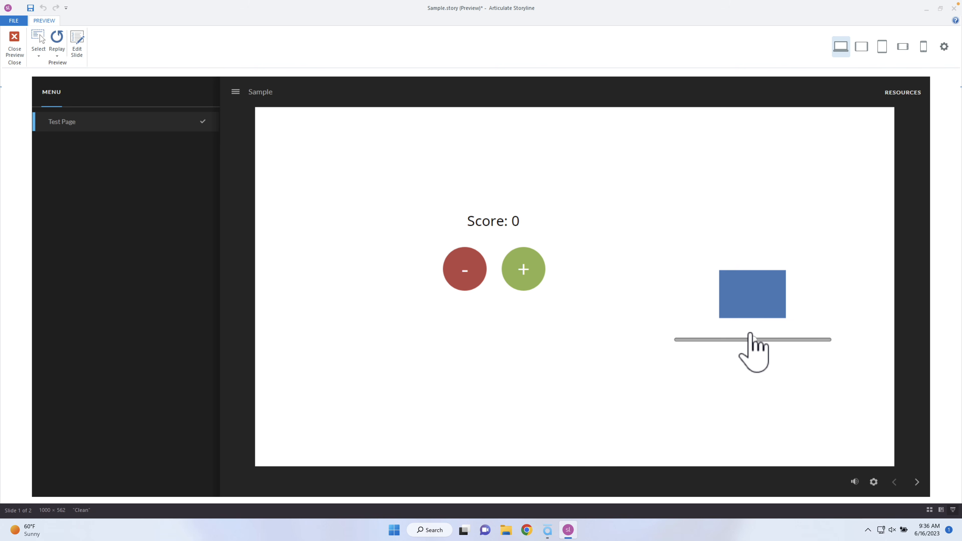
left_click_drag(751, 339, 723, 339)
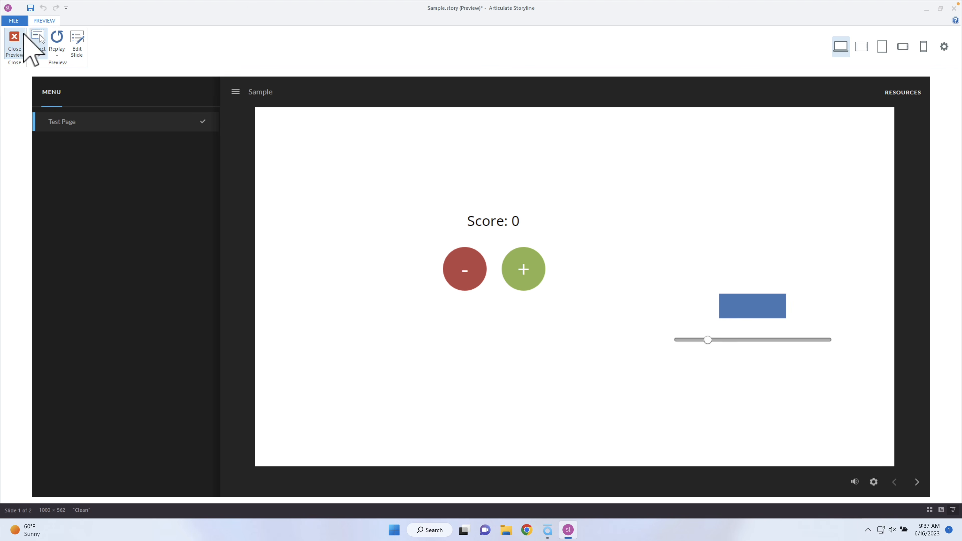
Close the preview and add a slide layer named "Alert" to the Test Page slide
left_click(15, 42)
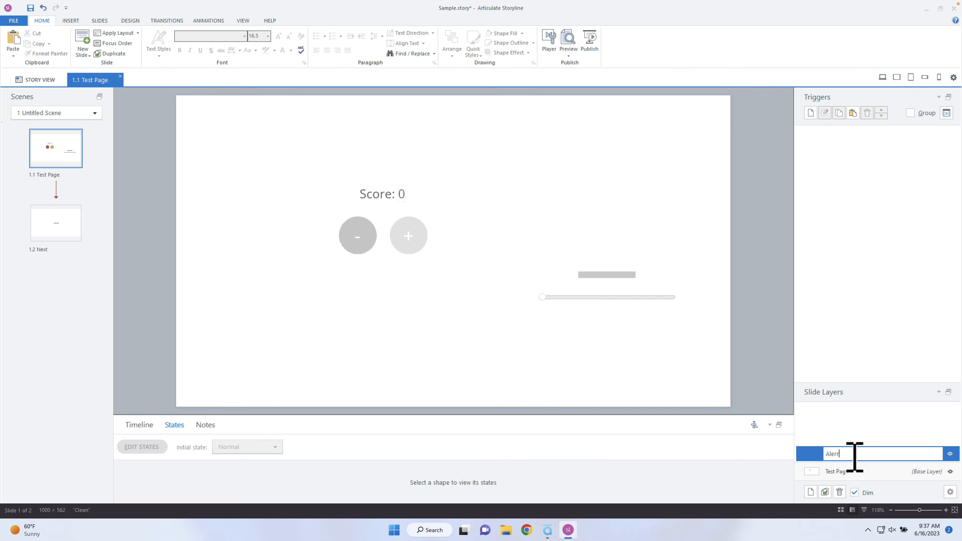
key("Return")
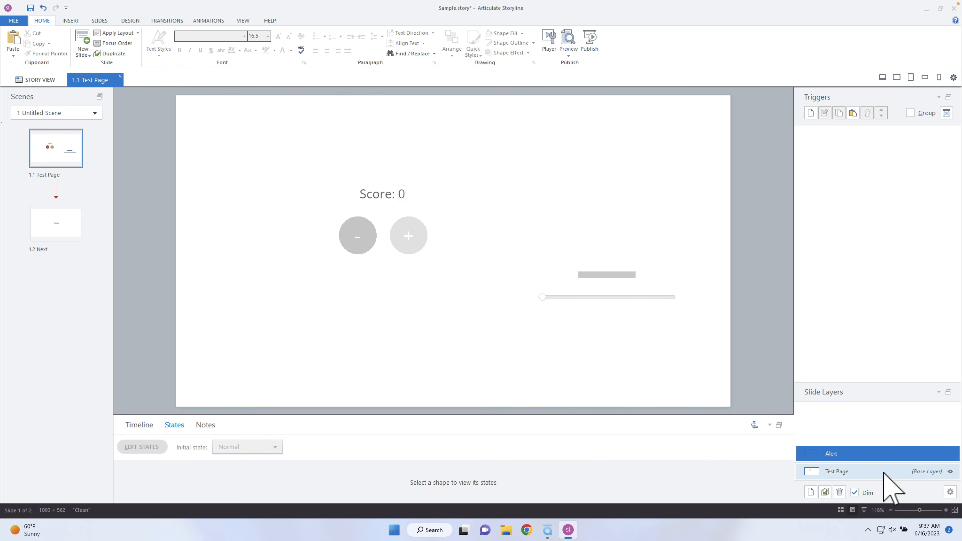
Draw a rectangular speech caption in the lower-right corner of the Alert layer, below the slider
left_click(71, 20)
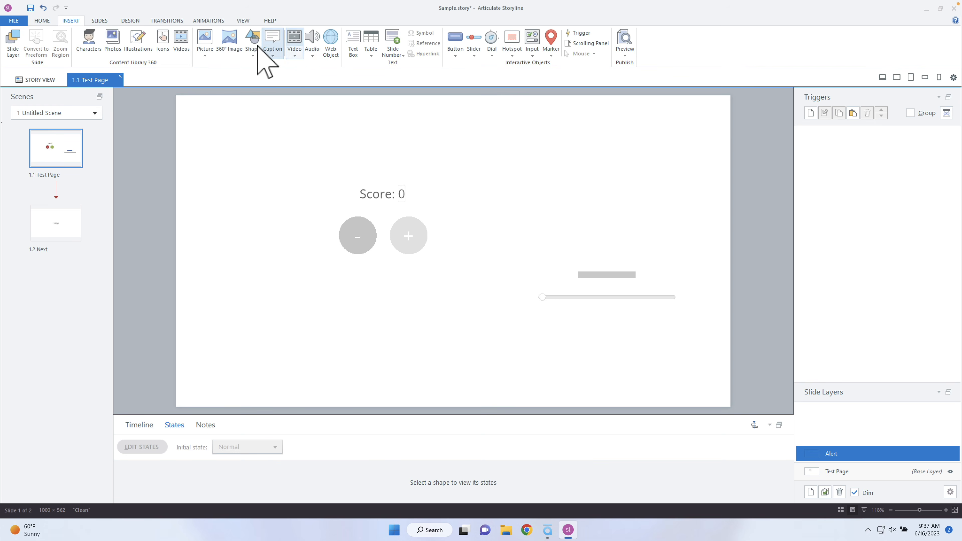
left_click(273, 56)
left_click(318, 114)
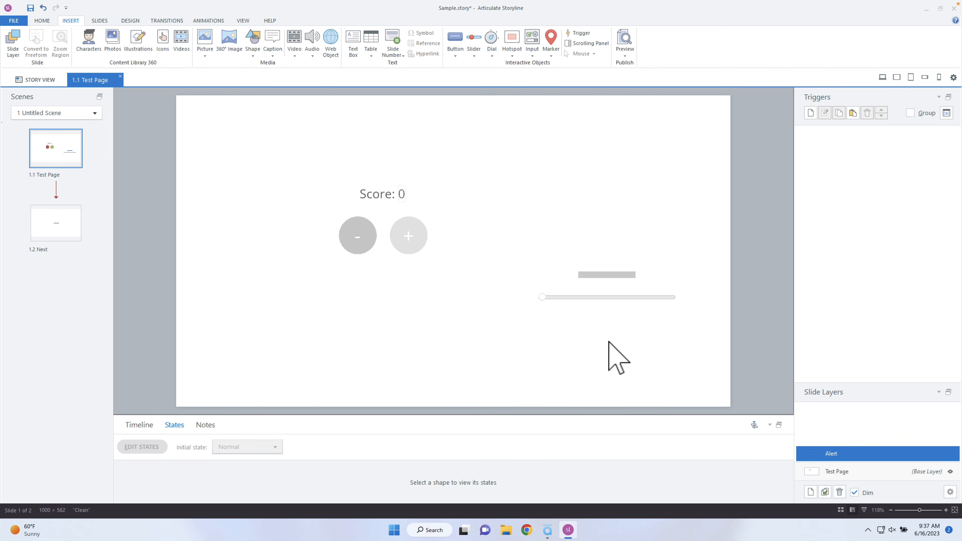
left_click(273, 56)
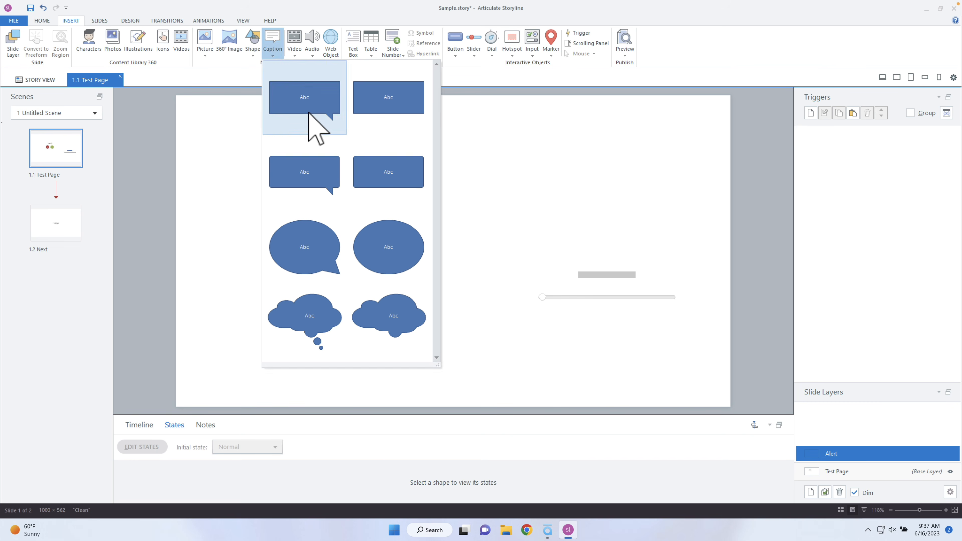
left_click(314, 116)
mouse_move(608, 329)
left_mouse_down()
mouse_move(657, 370)
mouse_move(728, 403)
left_mouse_up()
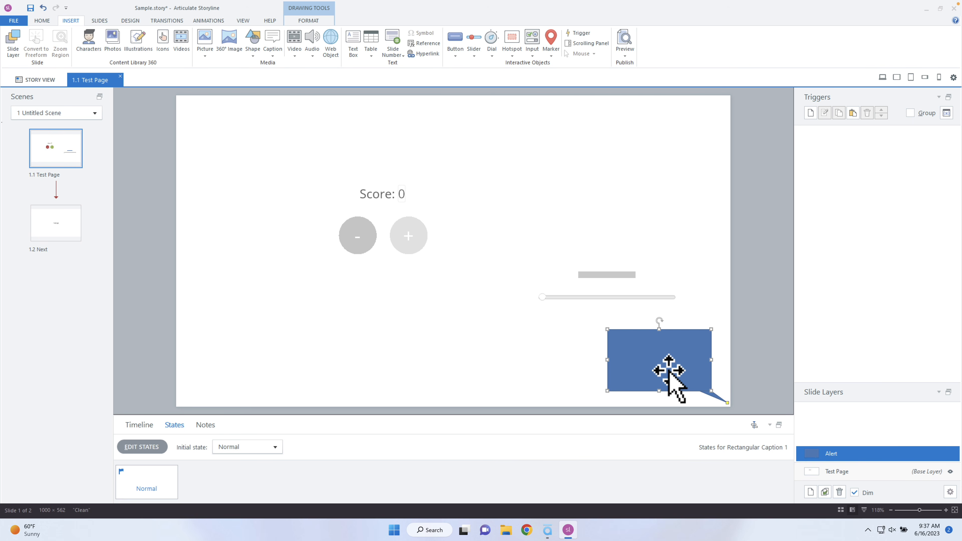
Enter the text "You must get a score of 5 and percentage of 3" in the caption
type("You must ge")
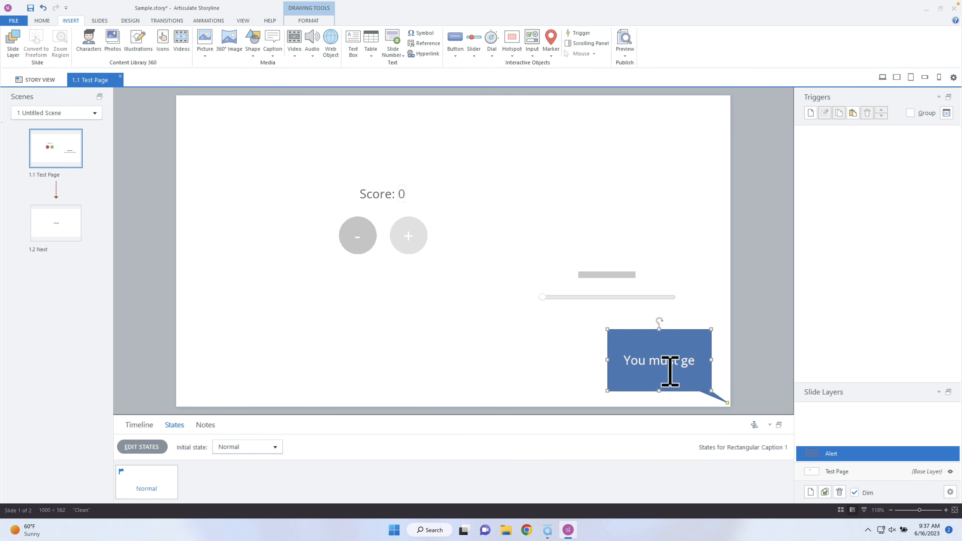
type("t a score of")
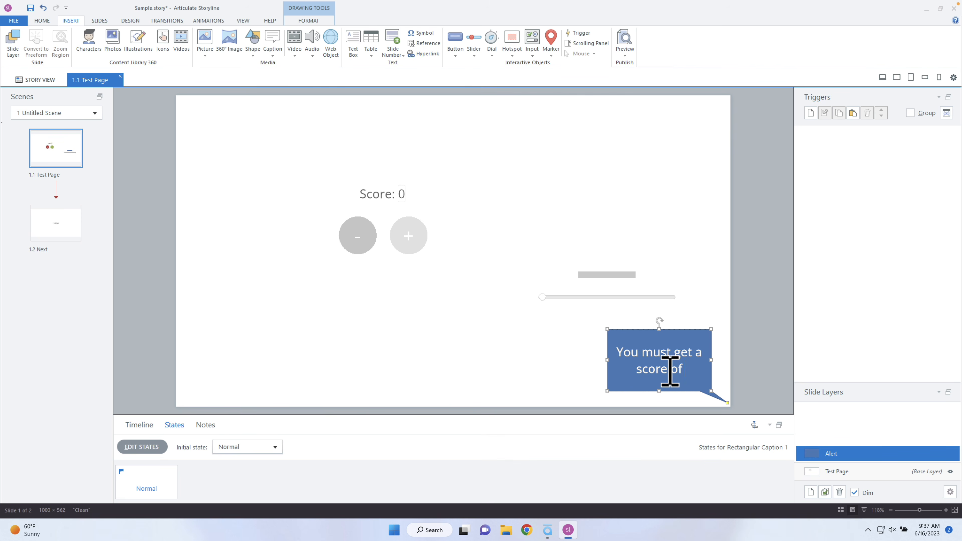
type(" 5 and percentage of 3")
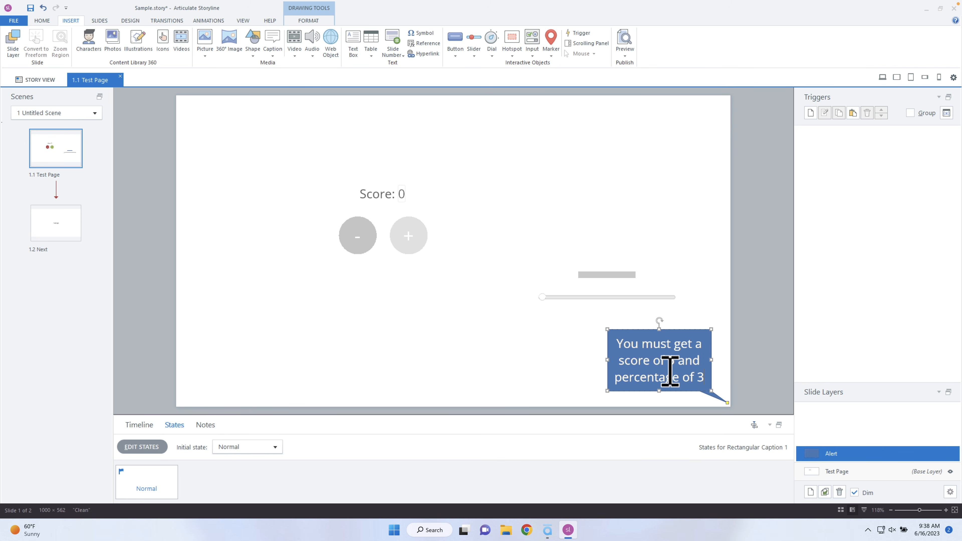
left_click(882, 449)
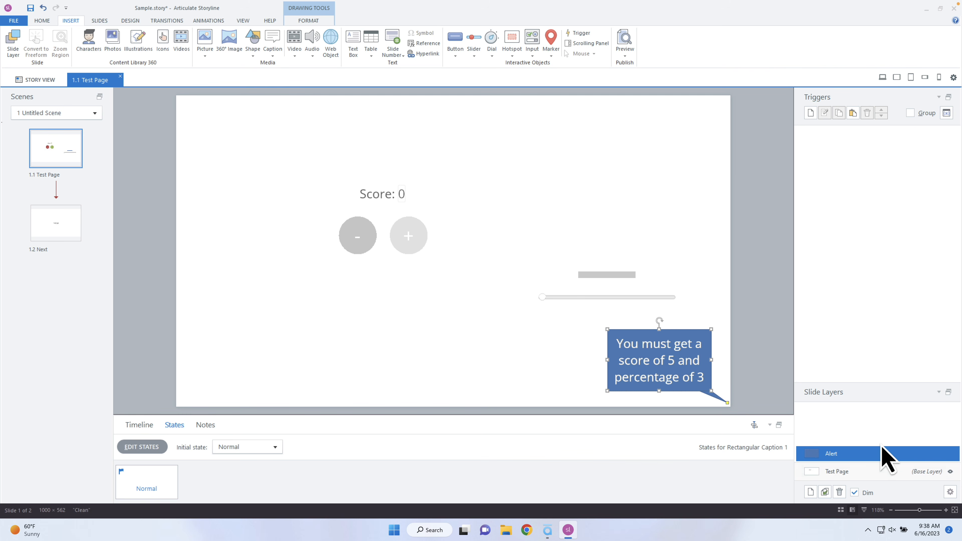
left_click(950, 492)
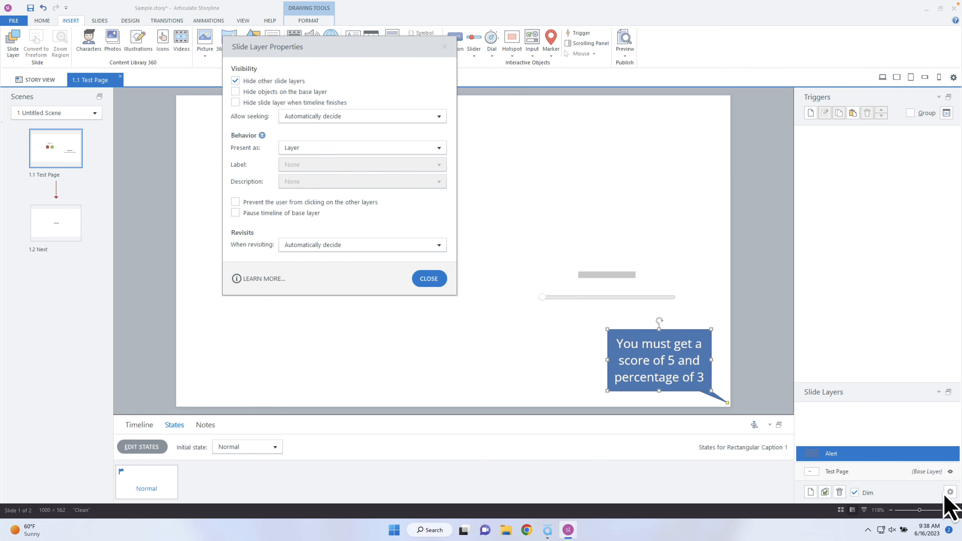
left_click(445, 46)
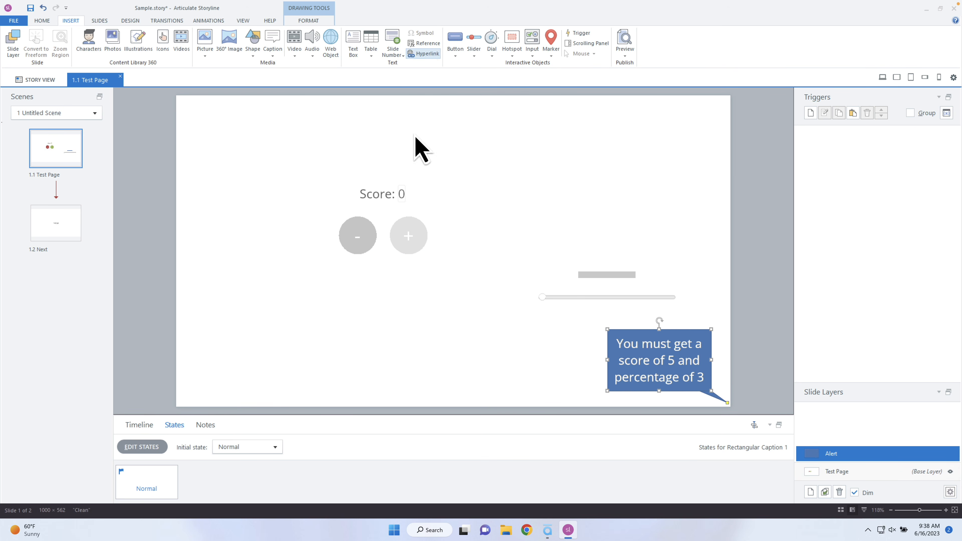
Shorten the Alert layer's timeline to 3 seconds and set the layer to hide when its timeline finishes
left_click(150, 426)
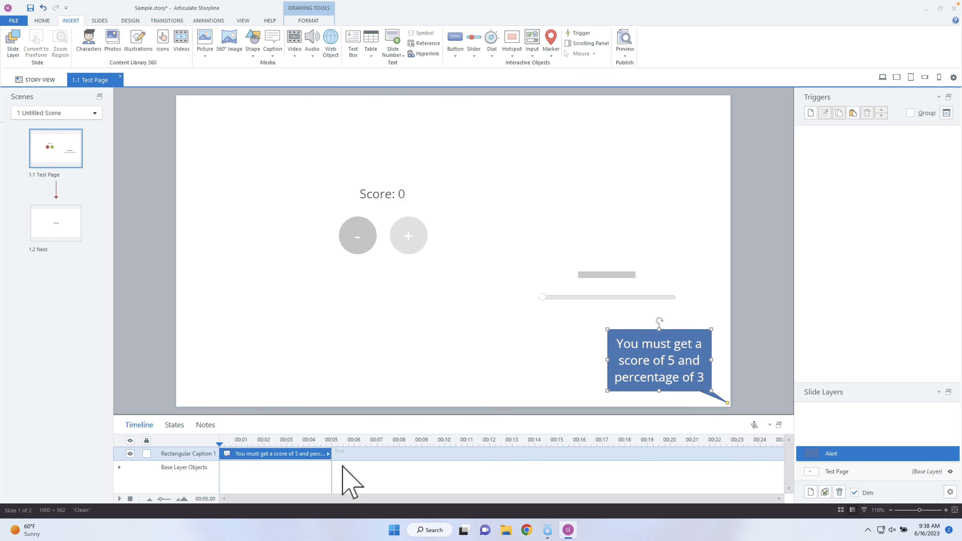
left_click_drag(333, 470, 287, 470)
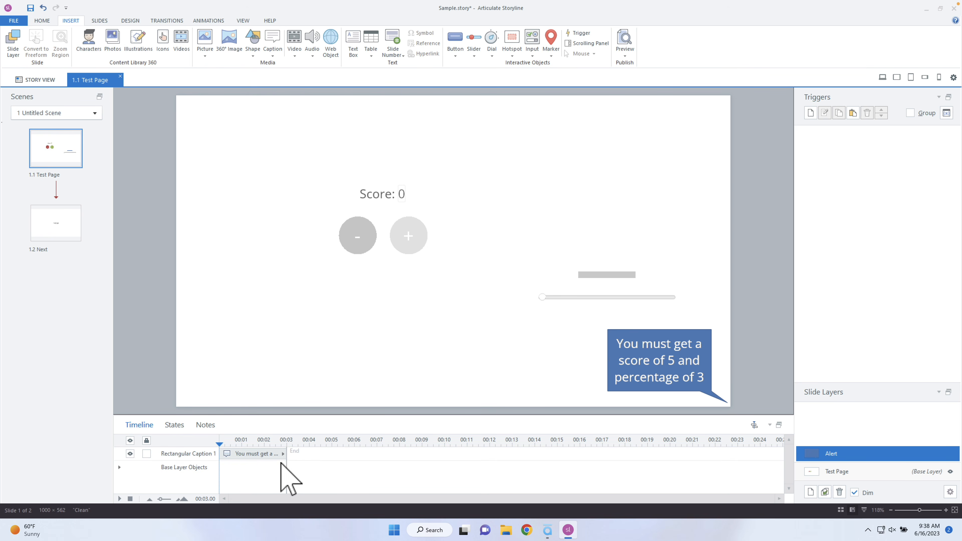
left_click(950, 491)
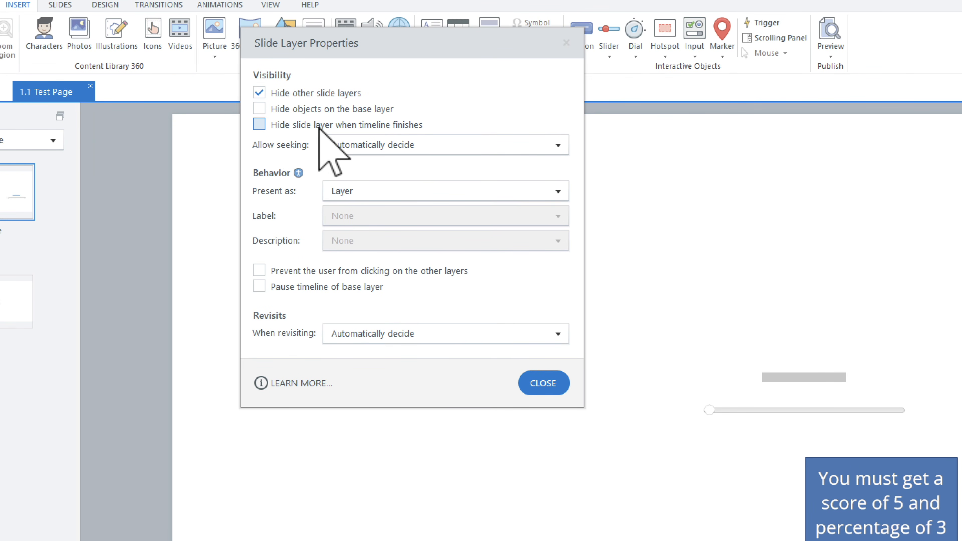
left_click(352, 129)
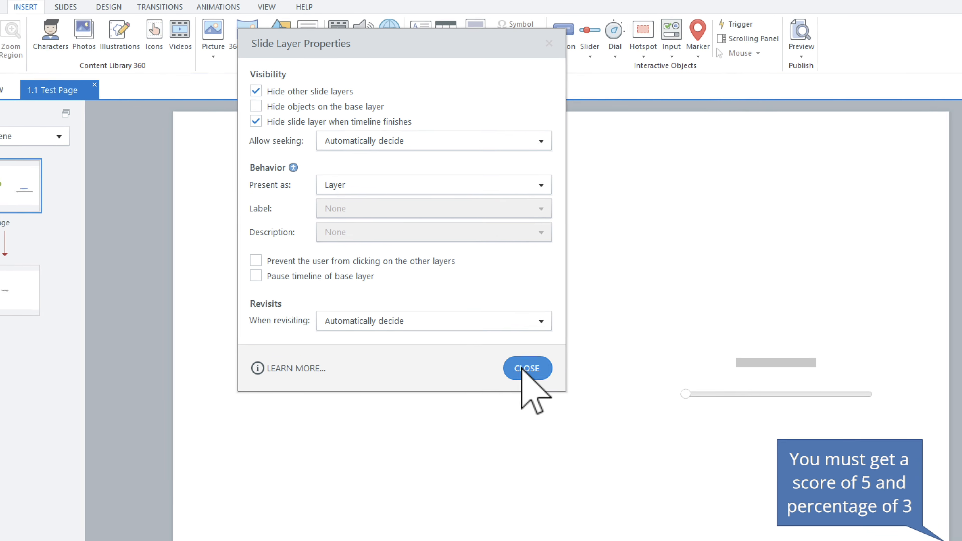
left_click(522, 369)
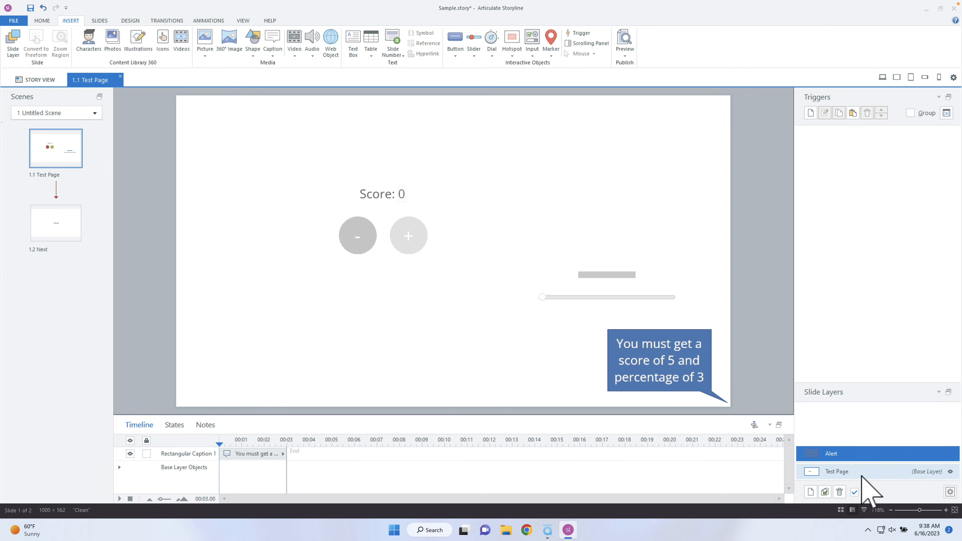
left_click(860, 472)
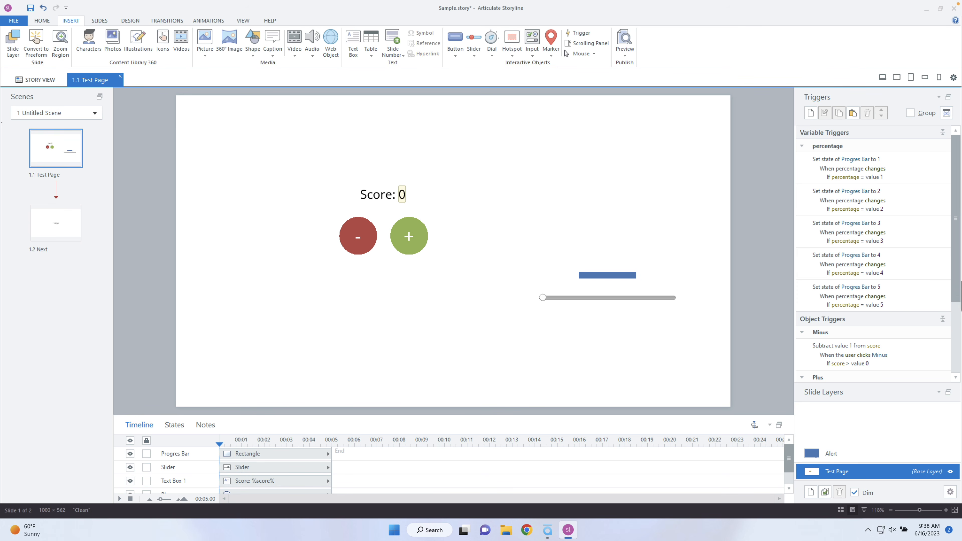
scroll(957, 284, "down", 3)
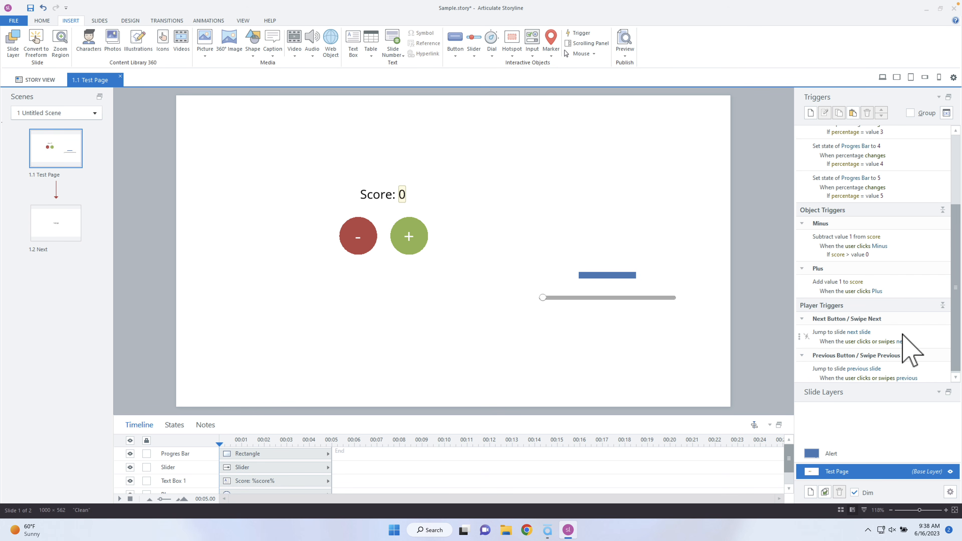
left_click(900, 345)
double_click(900, 334)
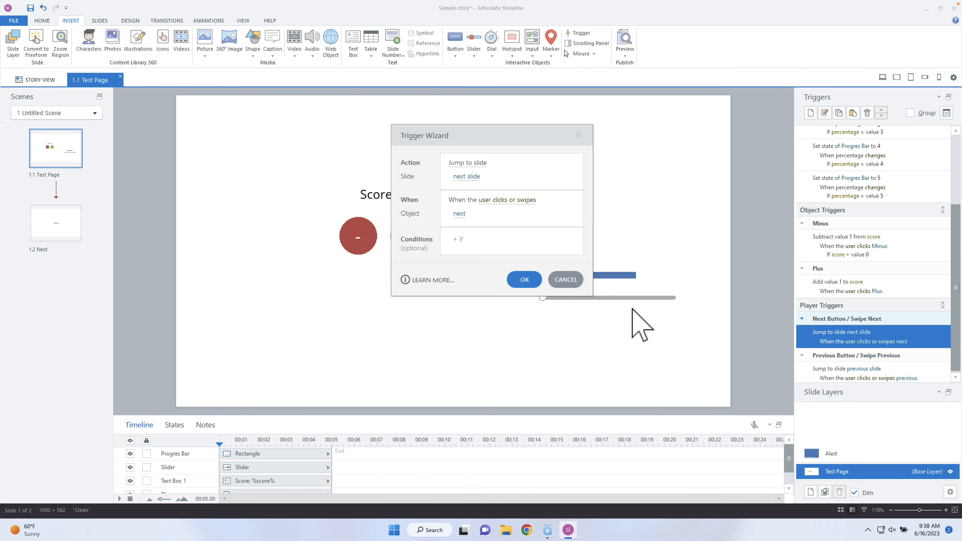
left_click(568, 280)
left_click(860, 455)
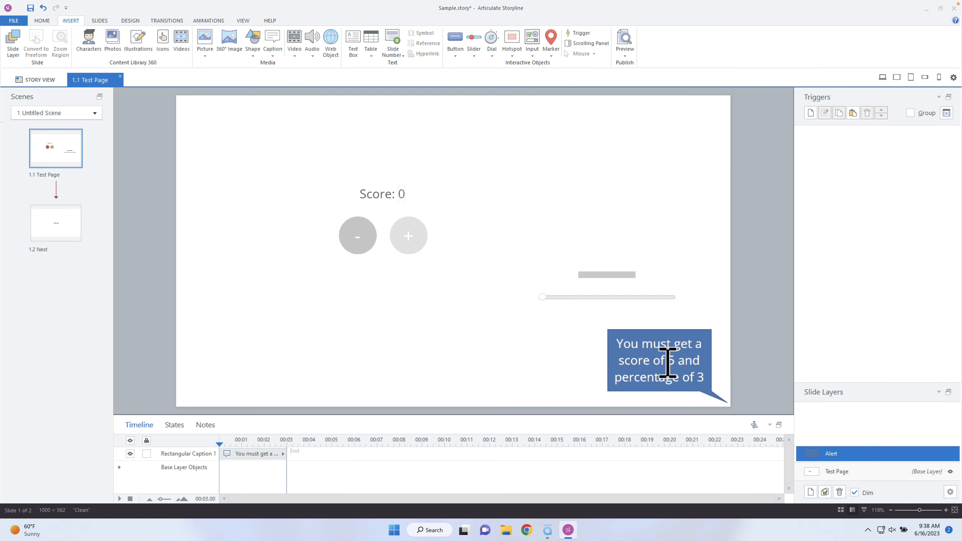
On the base layer, add the condition "score > value 5" to the Next button's jump to next slide trigger
left_click(845, 471)
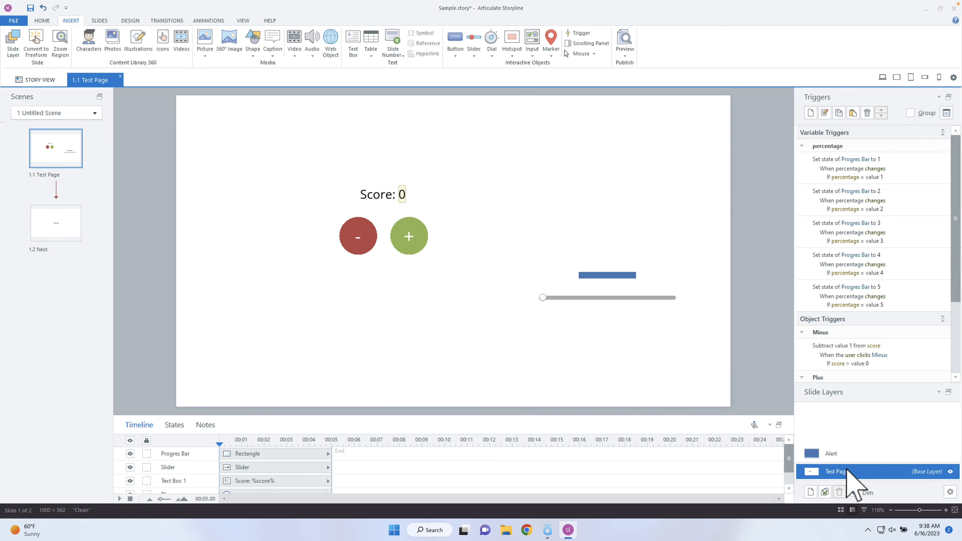
scroll(909, 303, "down", 3)
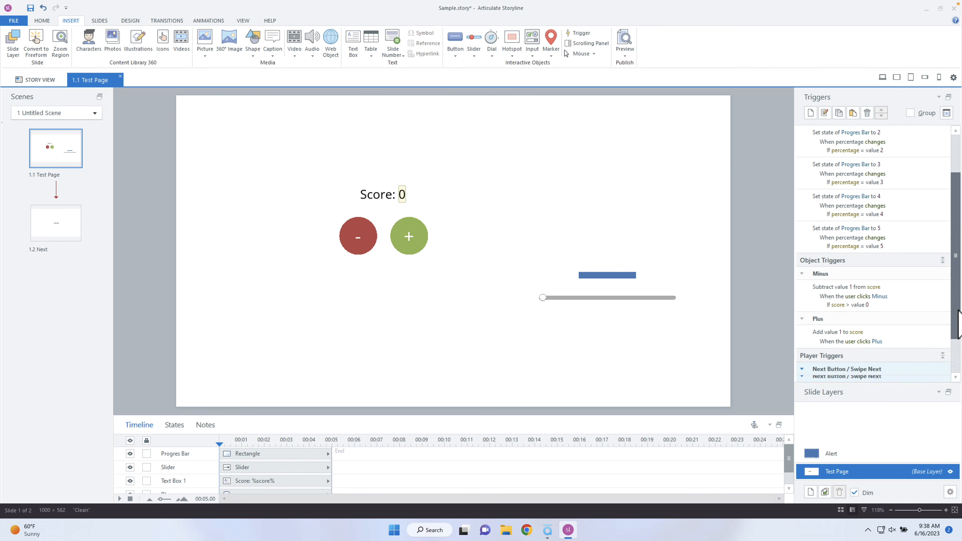
double_click(919, 332)
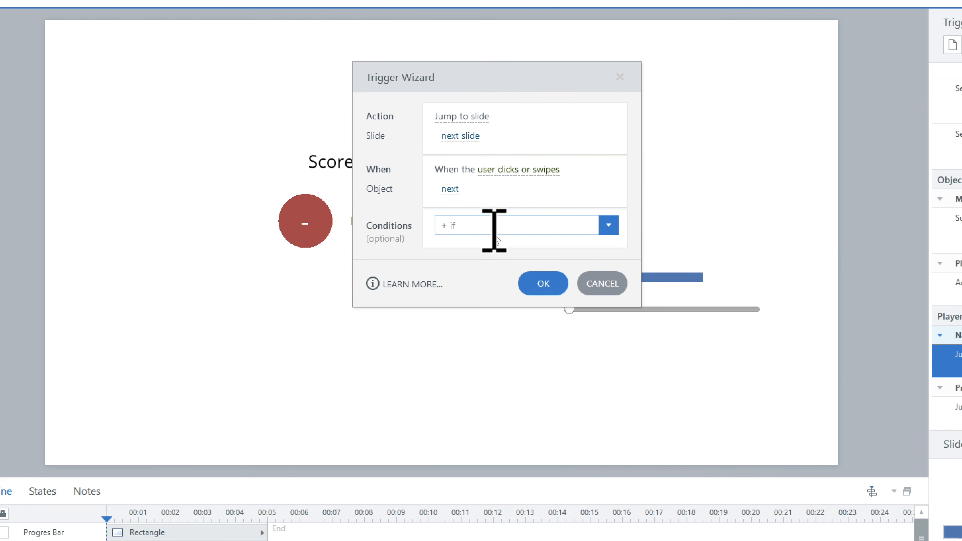
left_click(490, 238)
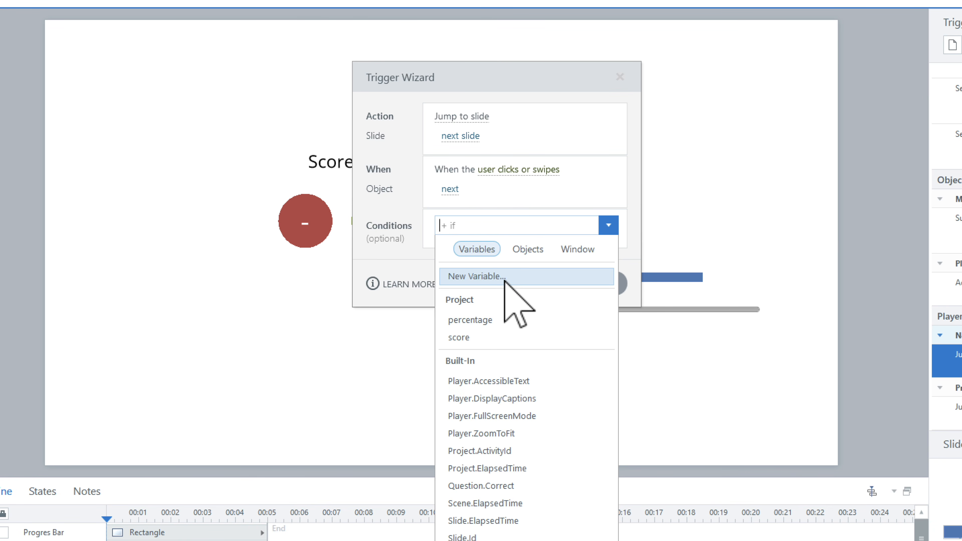
left_click(482, 336)
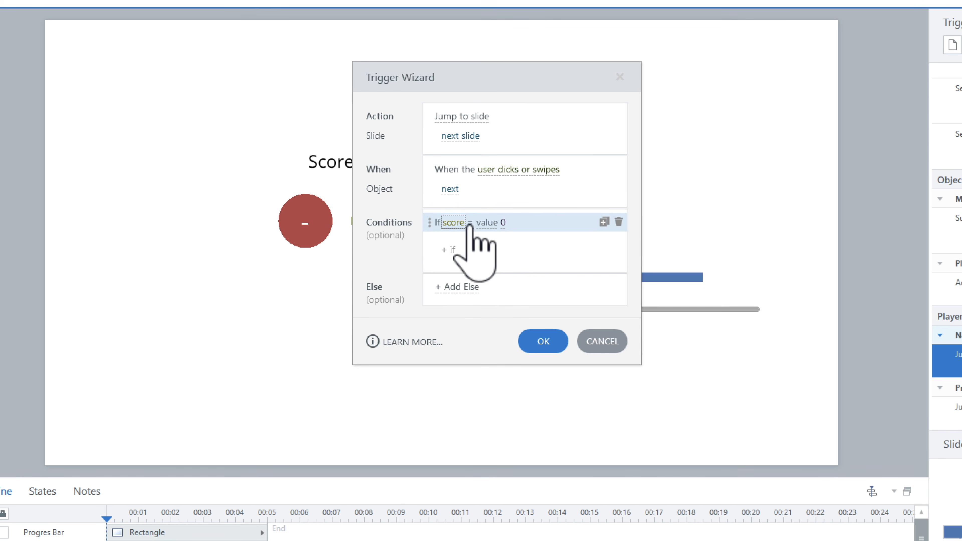
left_click(470, 222)
left_click(484, 277)
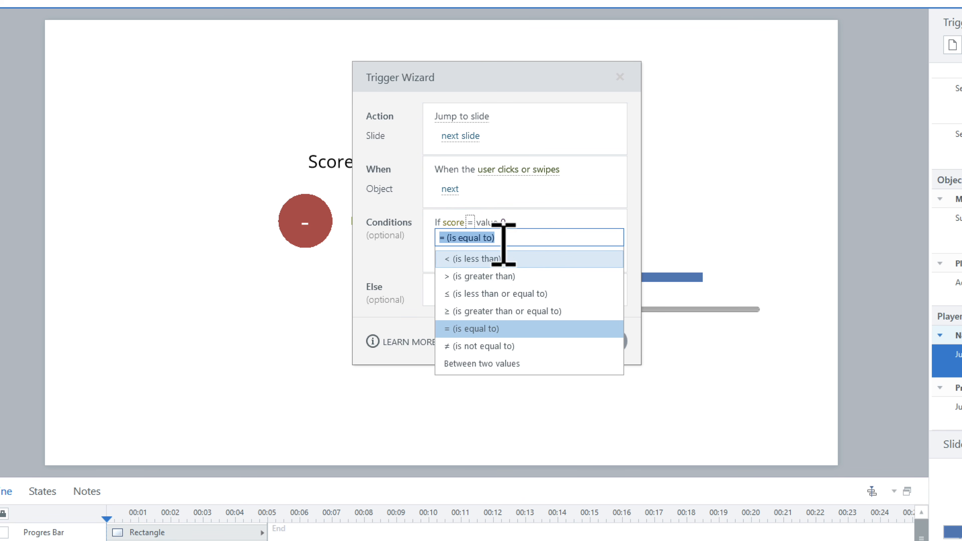
left_click(497, 224)
type("5")
key("Return")
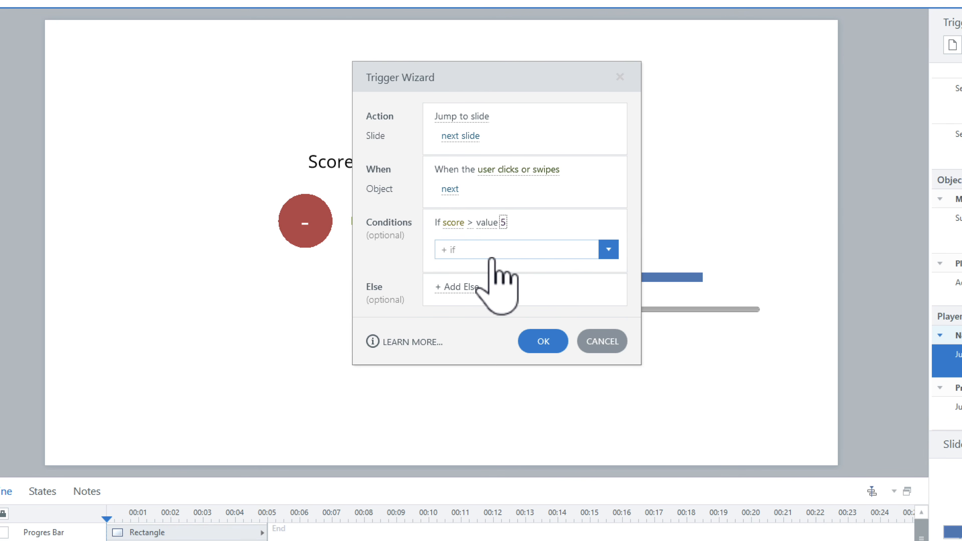
Add a second condition "and percentage ≤ value 0" to the Next button's trigger and save the trigger
left_click(528, 253)
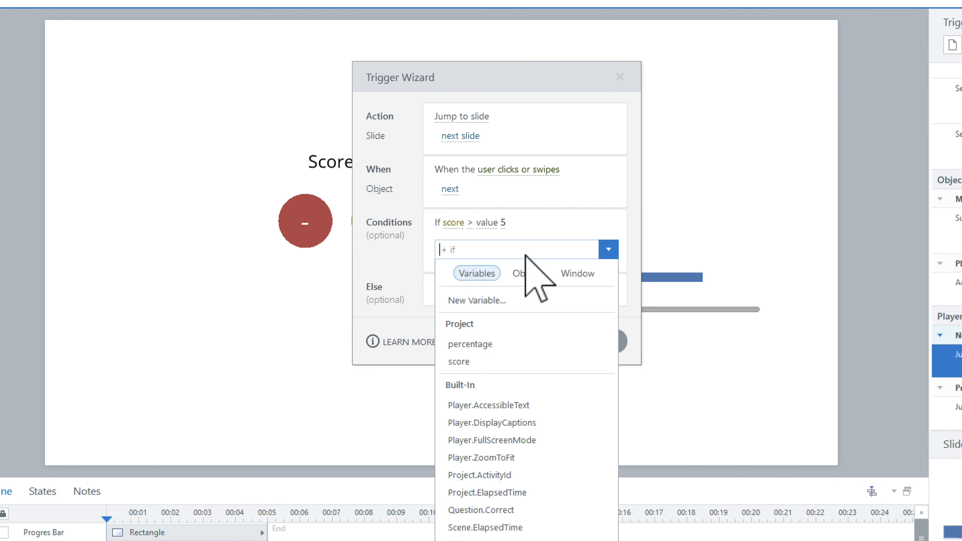
left_click(488, 344)
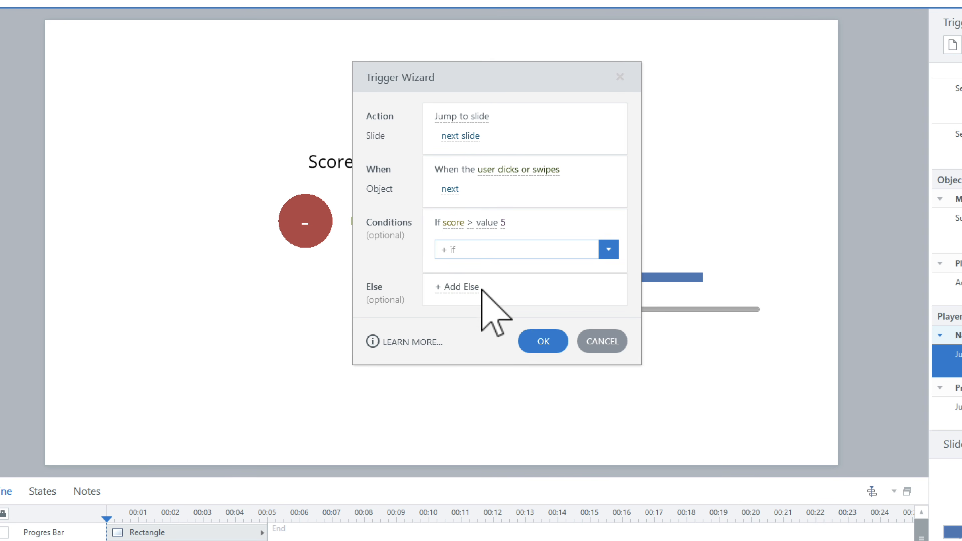
left_click(511, 240)
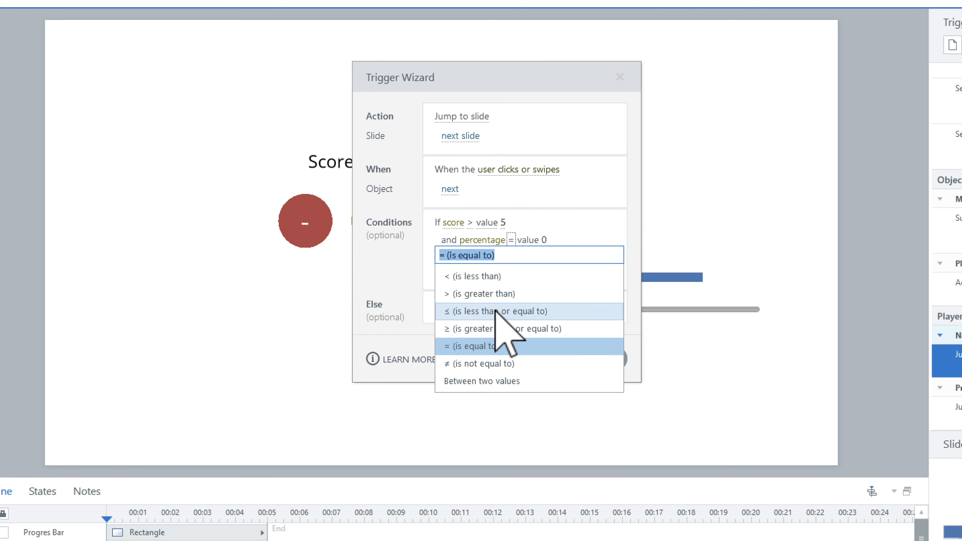
left_click(496, 311)
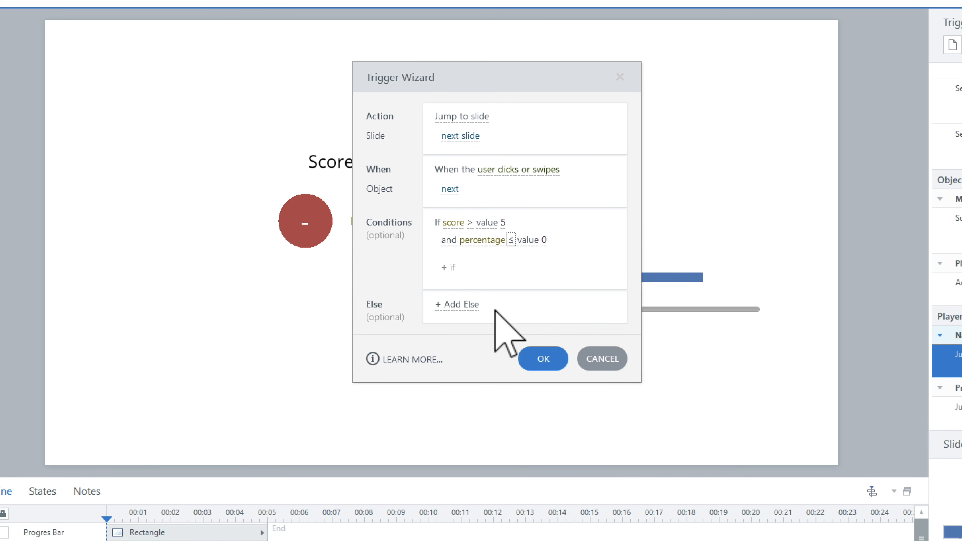
left_click(451, 241)
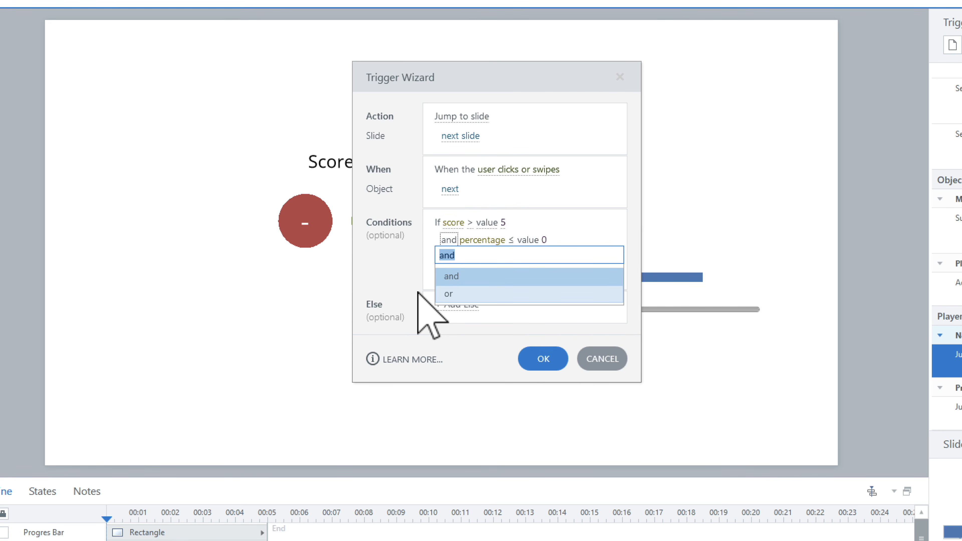
left_click(421, 313)
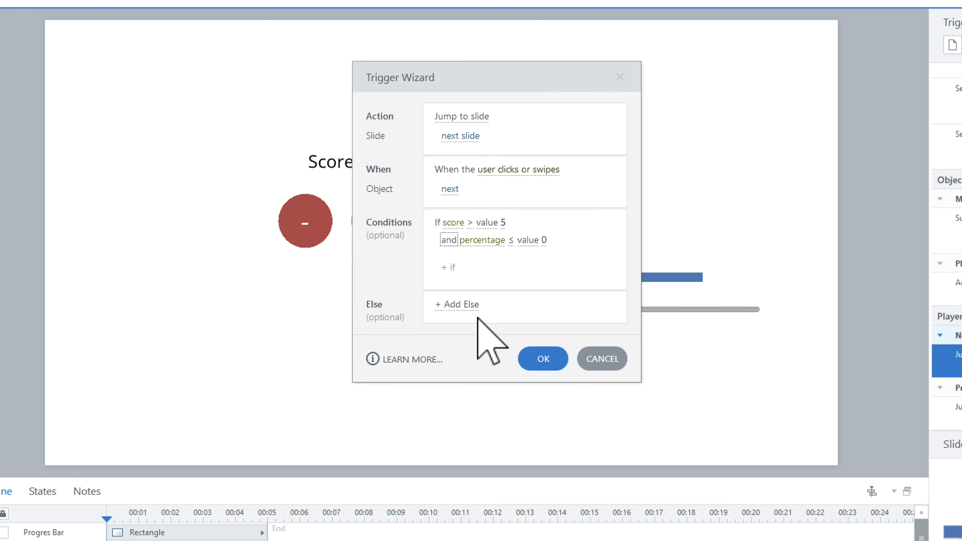
left_click(543, 358)
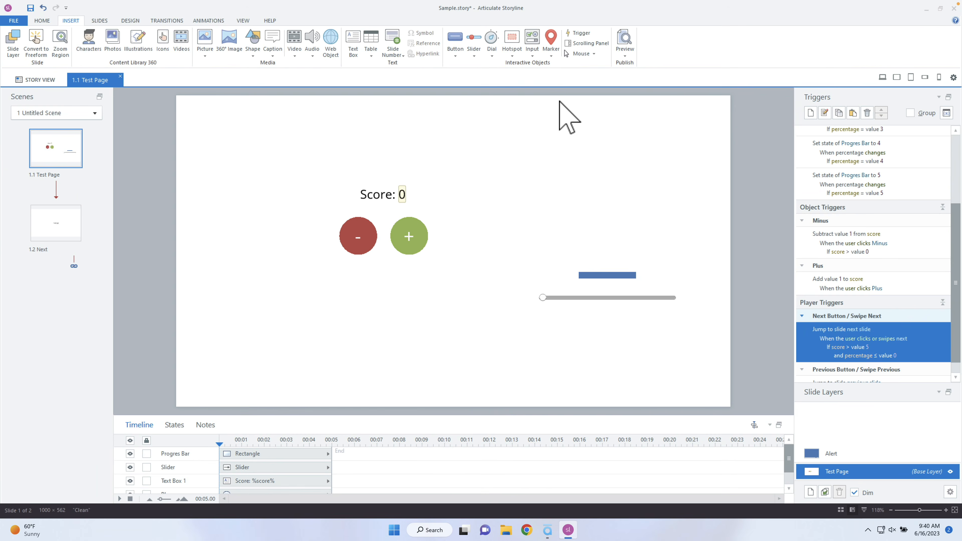
Preview this slide, raise the score to 6, move the slider to about its middle, and close the preview
left_click(624, 55)
left_click(626, 65)
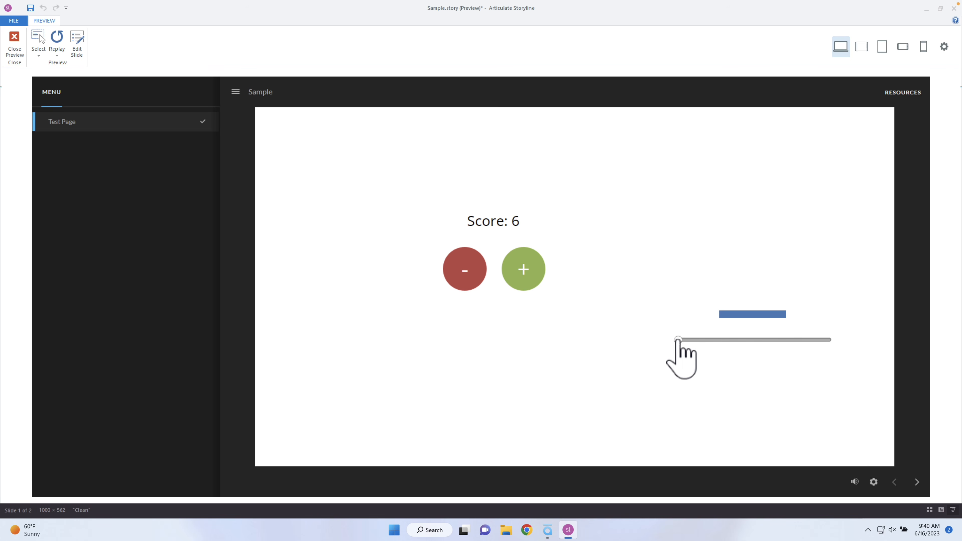
left_click_drag(678, 339, 723, 340)
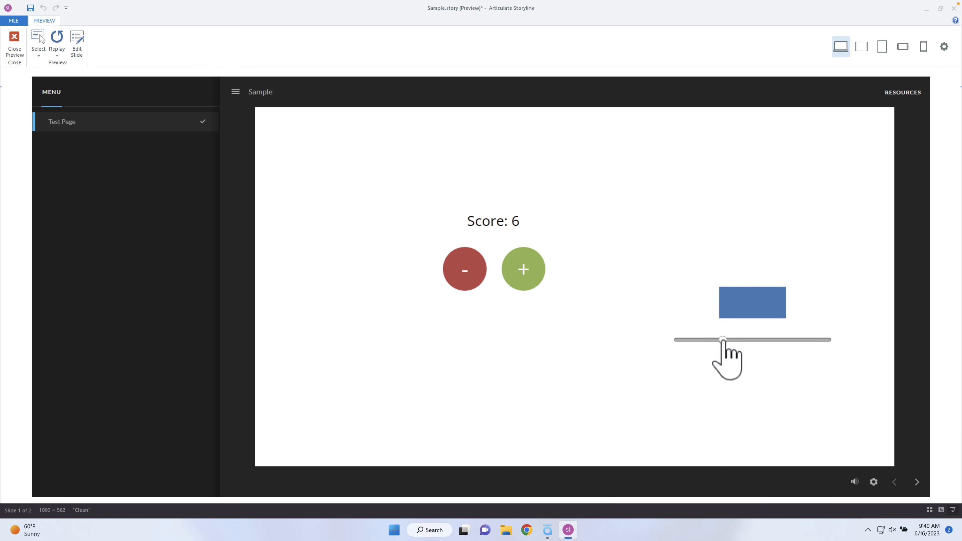
left_click_drag(724, 340, 753, 340)
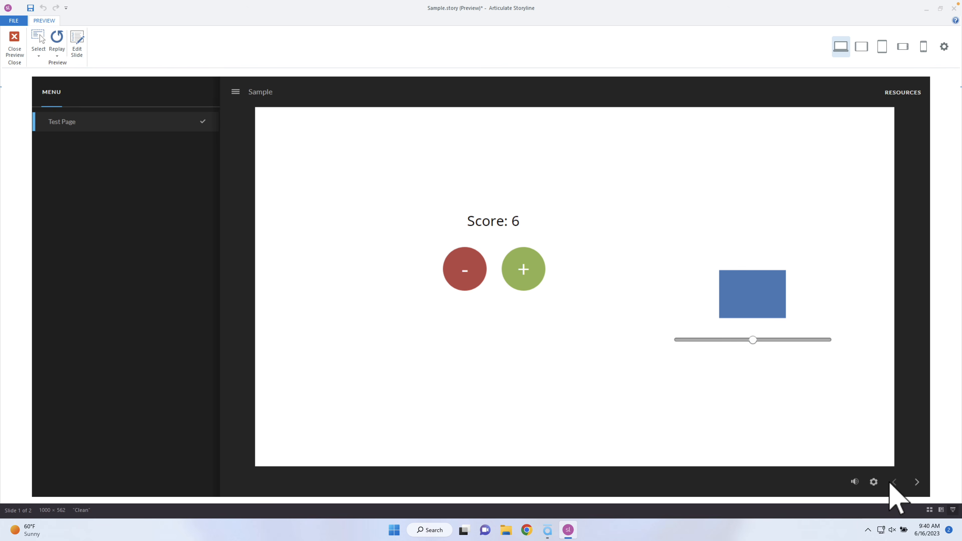
left_click(14, 41)
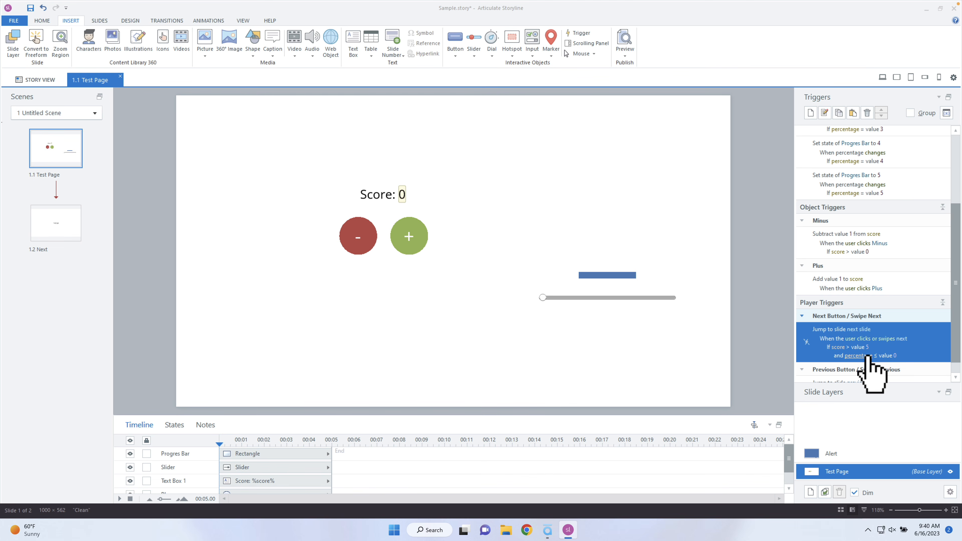
Change the Next button trigger's second condition to "percentage ≥ value 3"
left_click(895, 357)
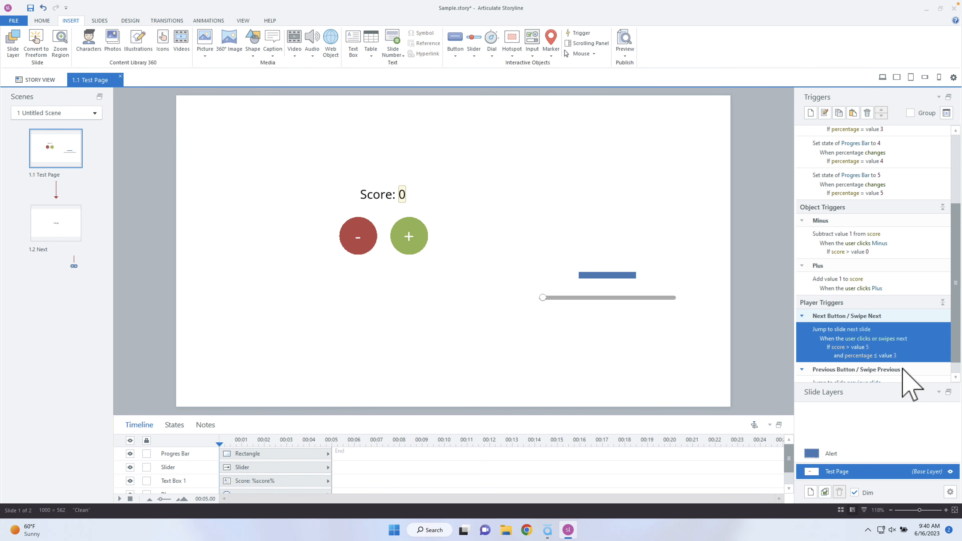
left_click(875, 356)
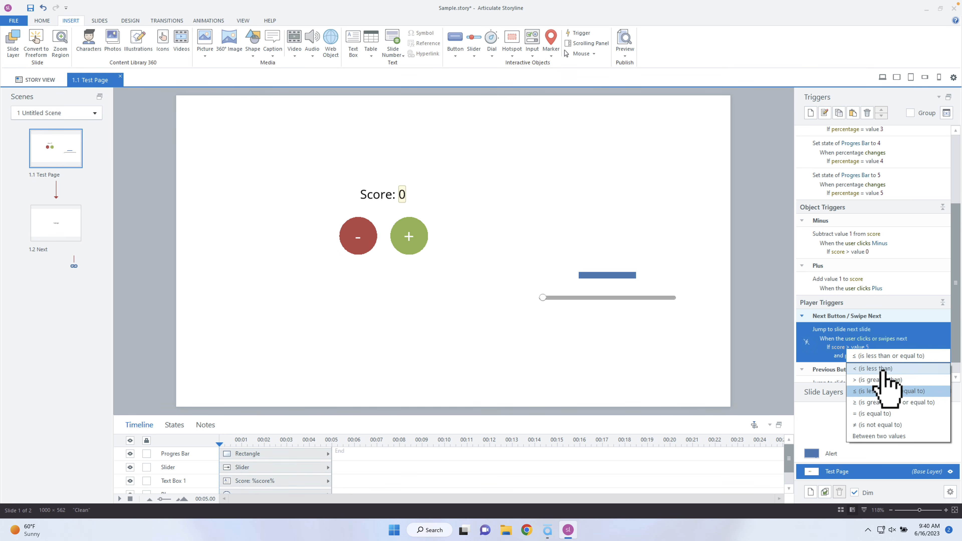
left_click(894, 404)
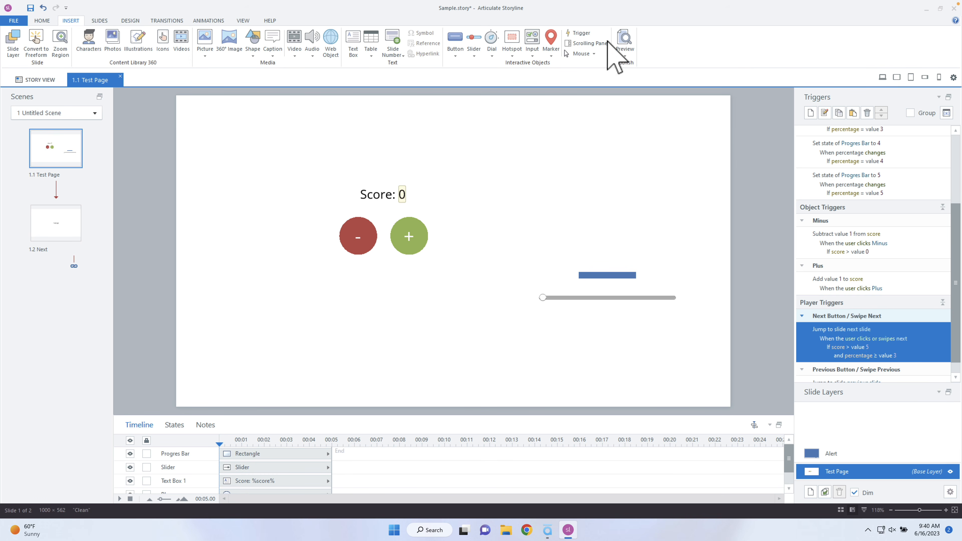
Preview this slide, test the Next button with the slider moved and the score raised to 7, and close the preview
left_click(624, 53)
left_click(626, 72)
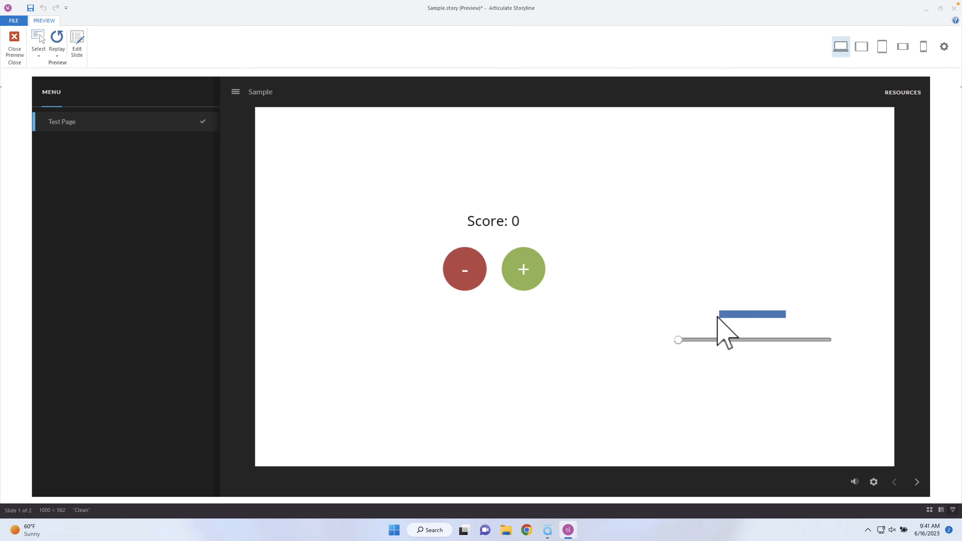
left_click_drag(679, 341, 738, 340)
left_click(537, 278)
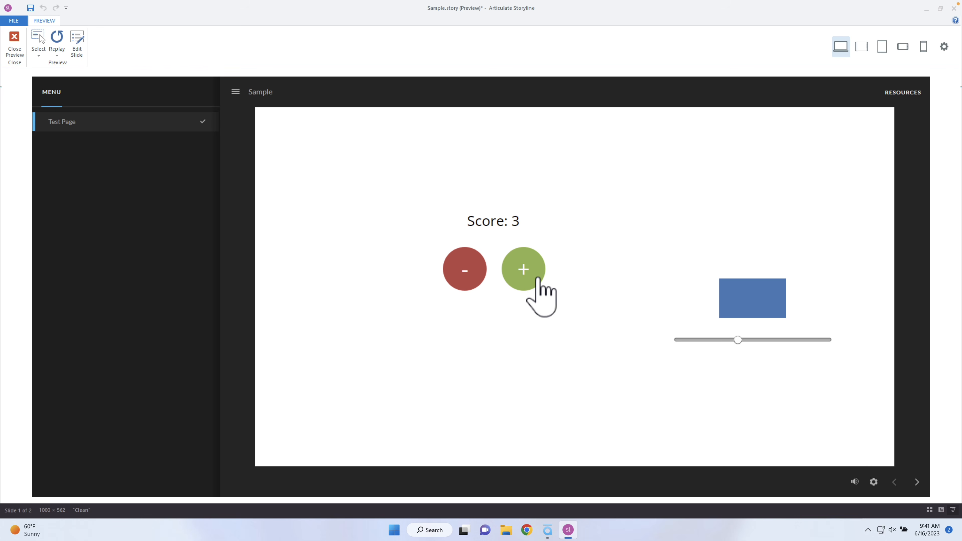
left_click(538, 279)
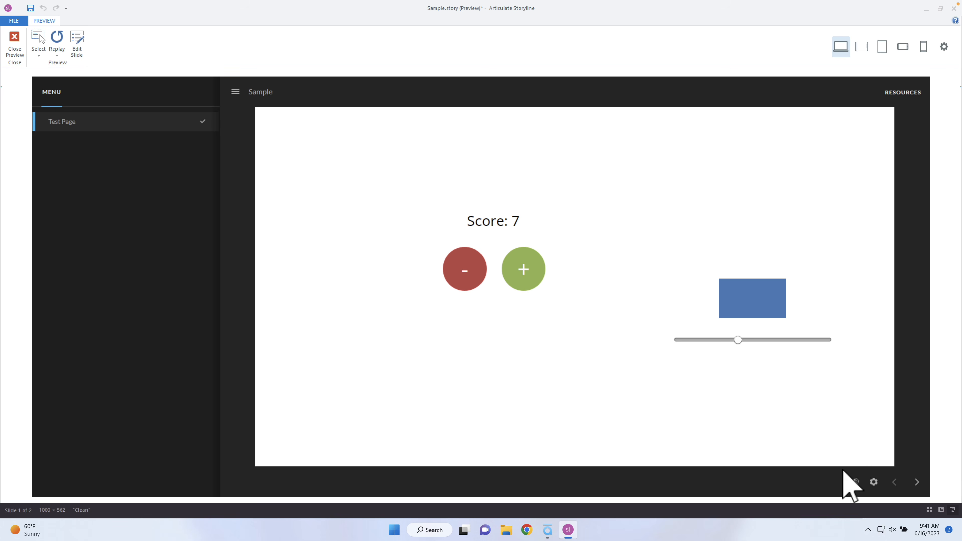
left_click(917, 483)
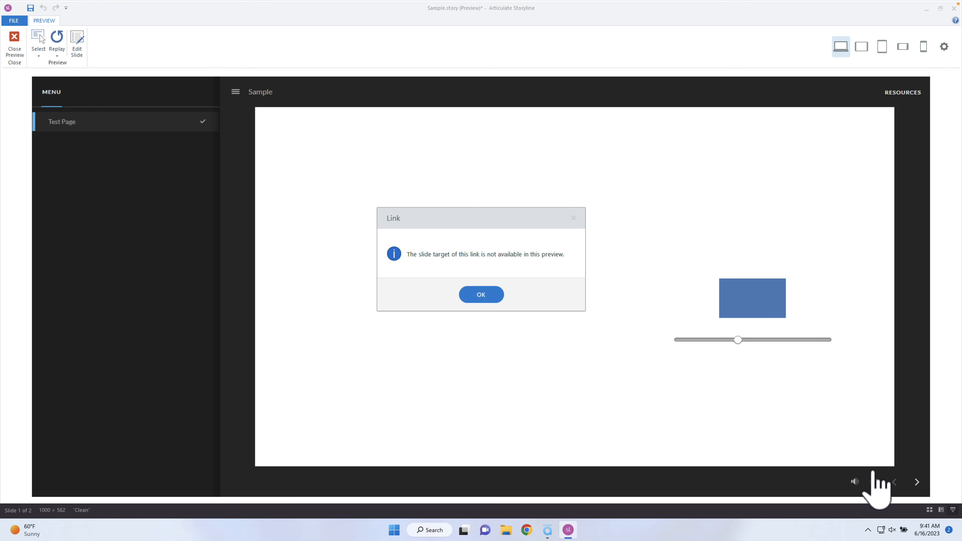
left_click(484, 295)
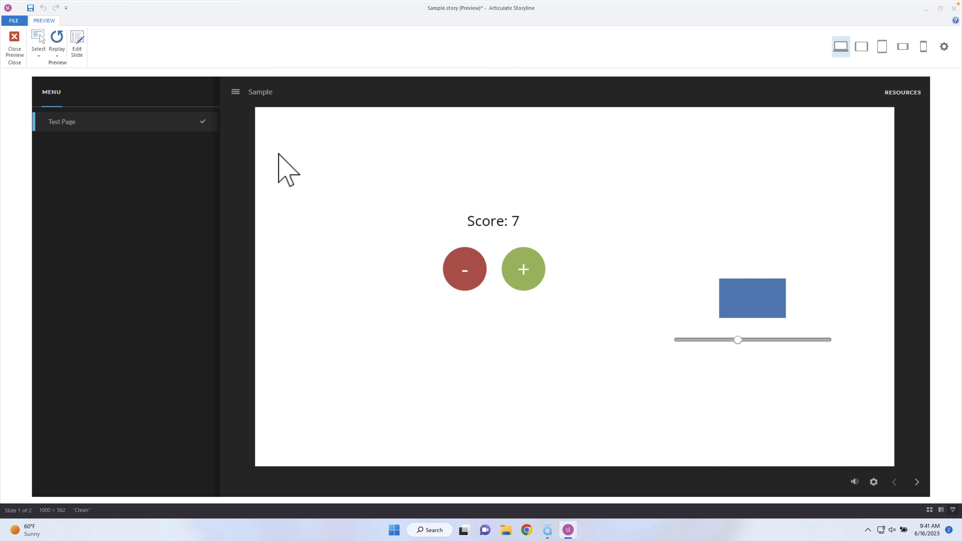
left_click(14, 41)
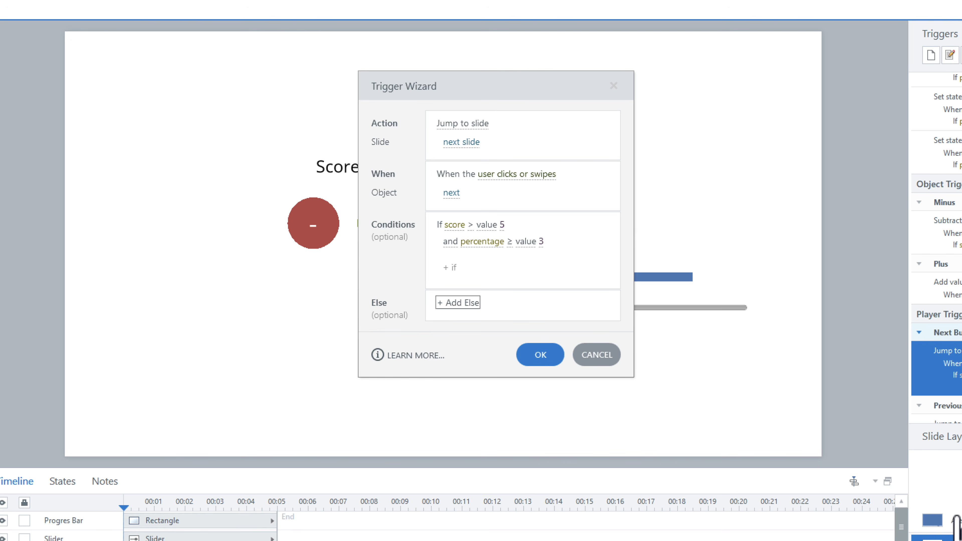
Add an Else action to the Next button's trigger that shows the Alert layer, and save the trigger
left_click(461, 303)
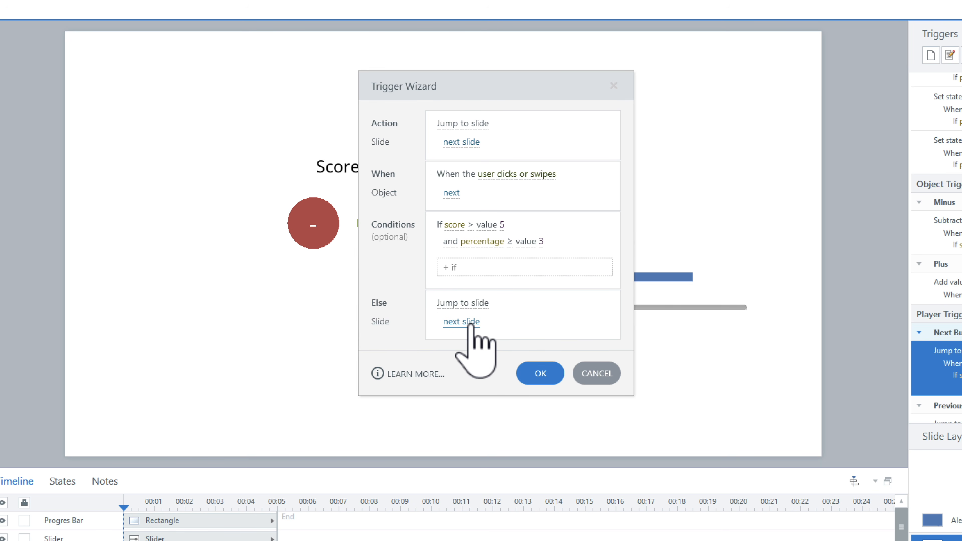
left_click(471, 324)
left_click(471, 320)
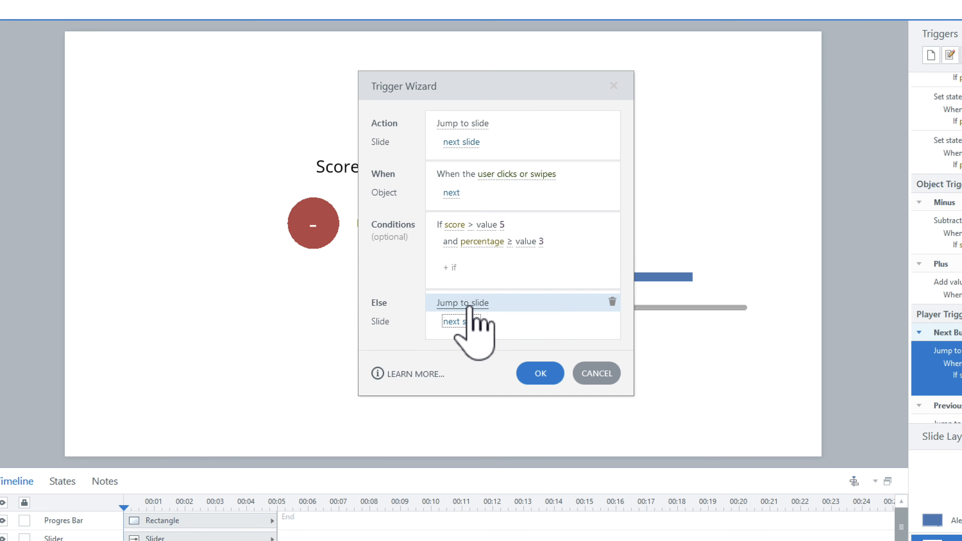
left_click(470, 306)
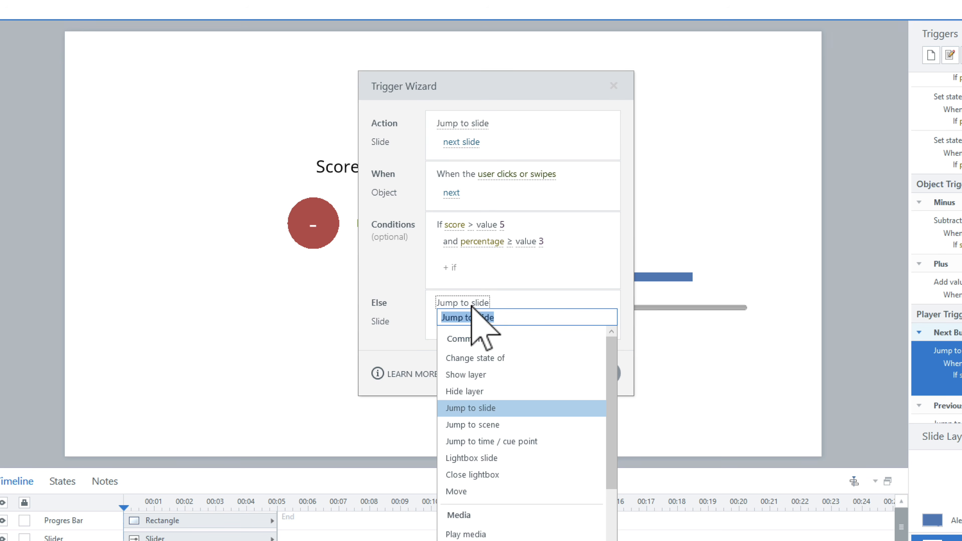
left_click(491, 379)
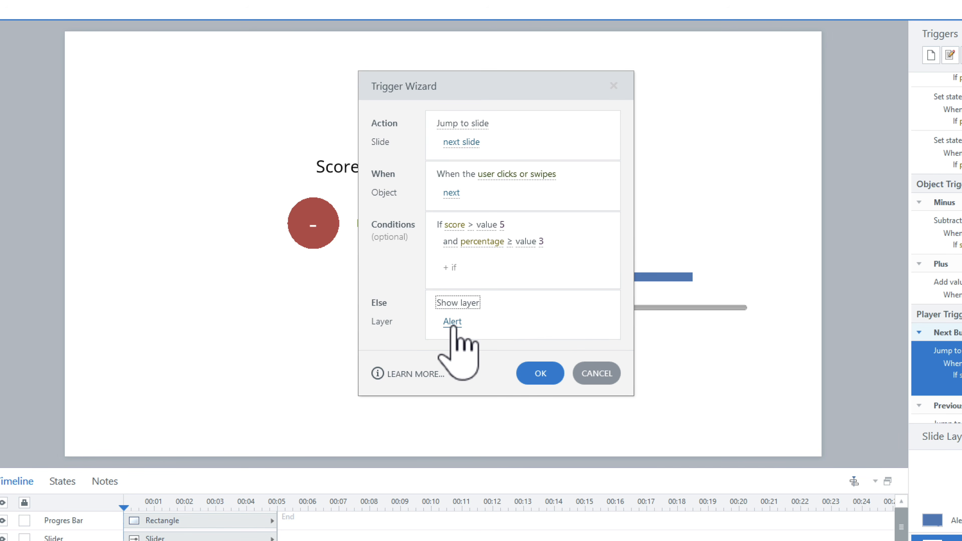
left_click(539, 378)
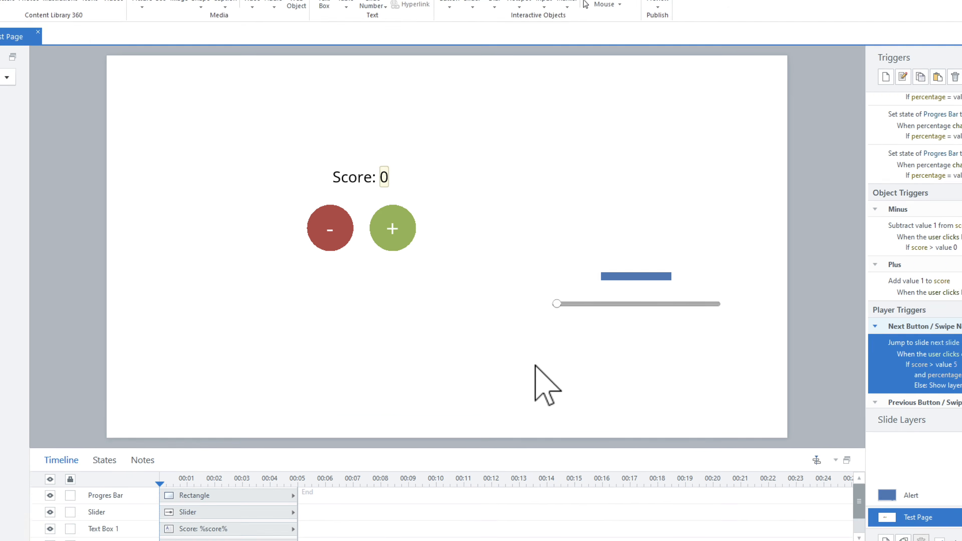
Preview the entire project and, with the slider moved past its middle, test the Next button at a score of 3 and again at 6
left_click(658, 8)
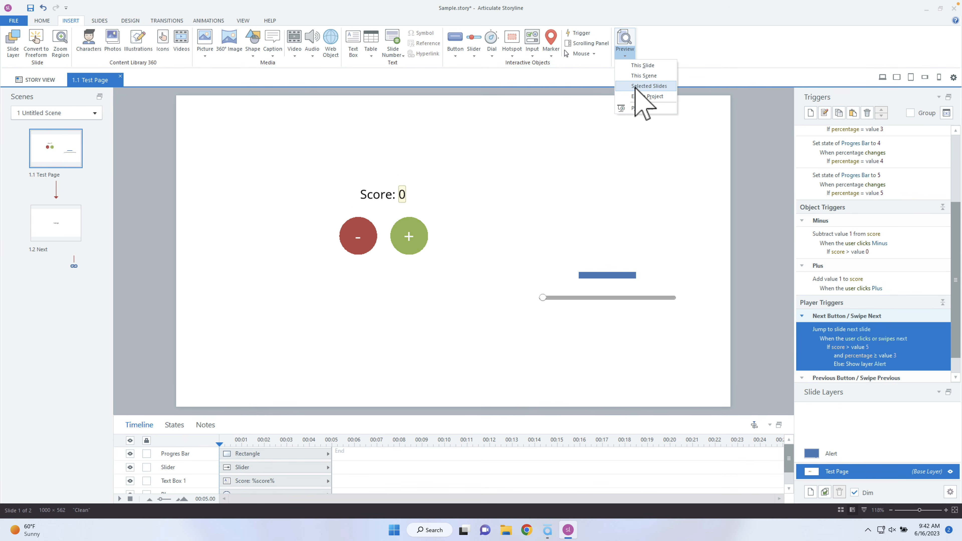
left_click(645, 96)
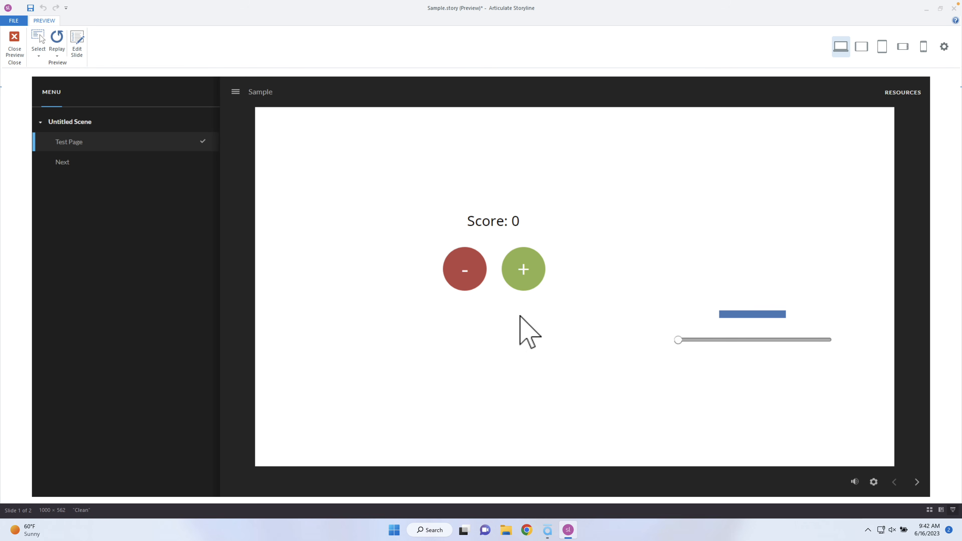
left_click(525, 271)
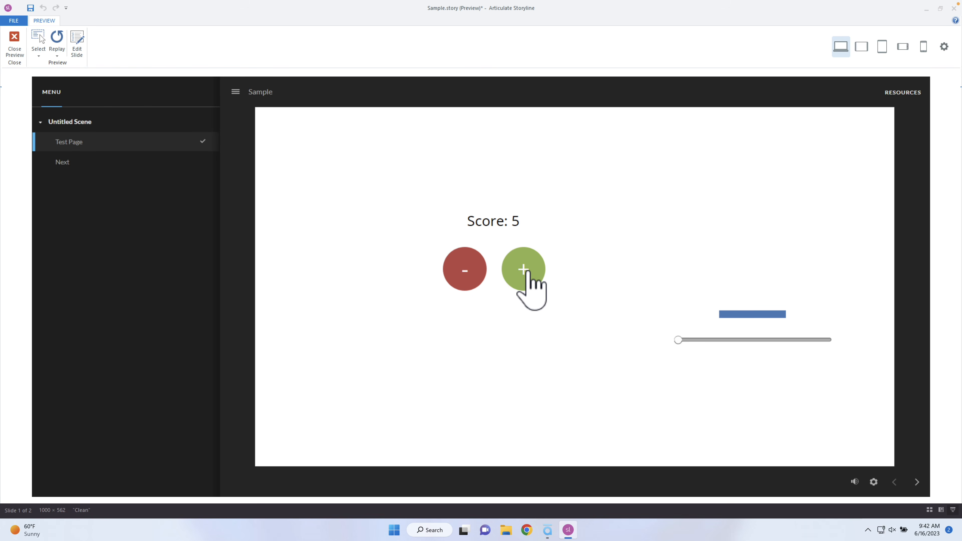
left_click(528, 272)
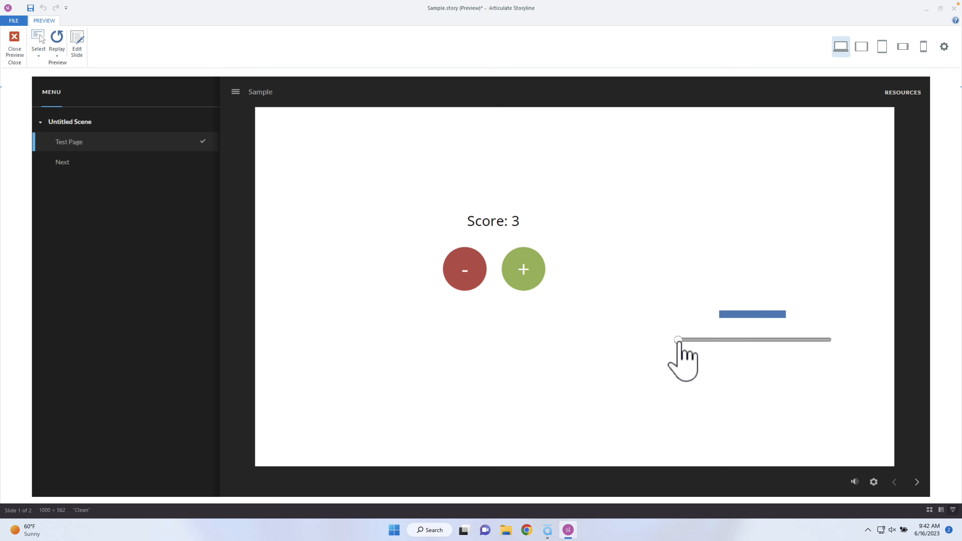
left_click_drag(678, 340, 767, 340)
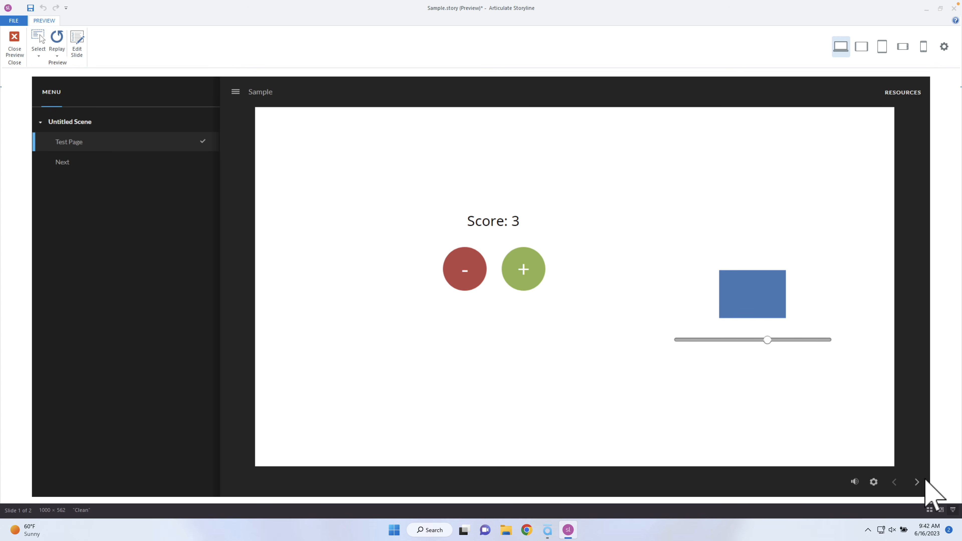
left_click(920, 484)
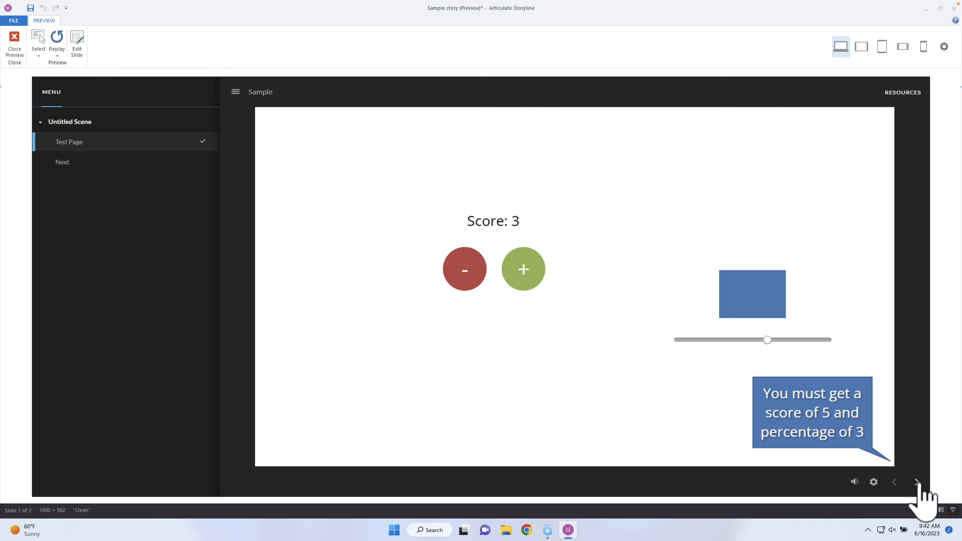
left_click(807, 425)
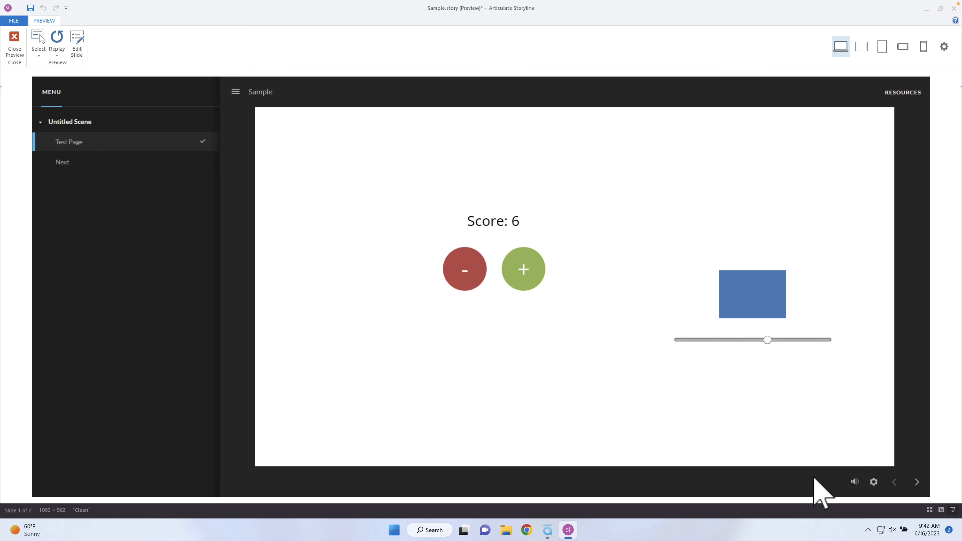
left_click(920, 486)
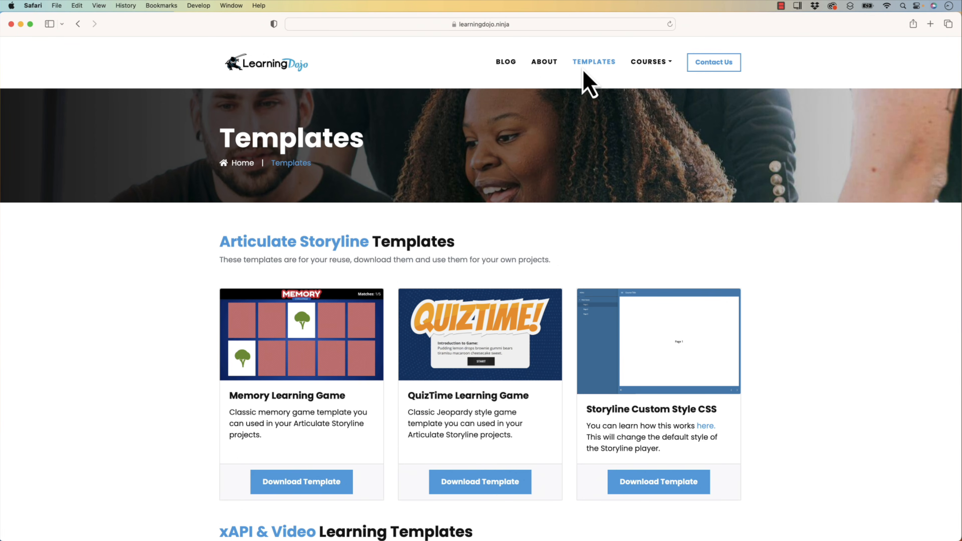
Switch to the LearningDojo website in Safari, view its Blog and Templates pages, and open the list of courses
left_click(504, 61)
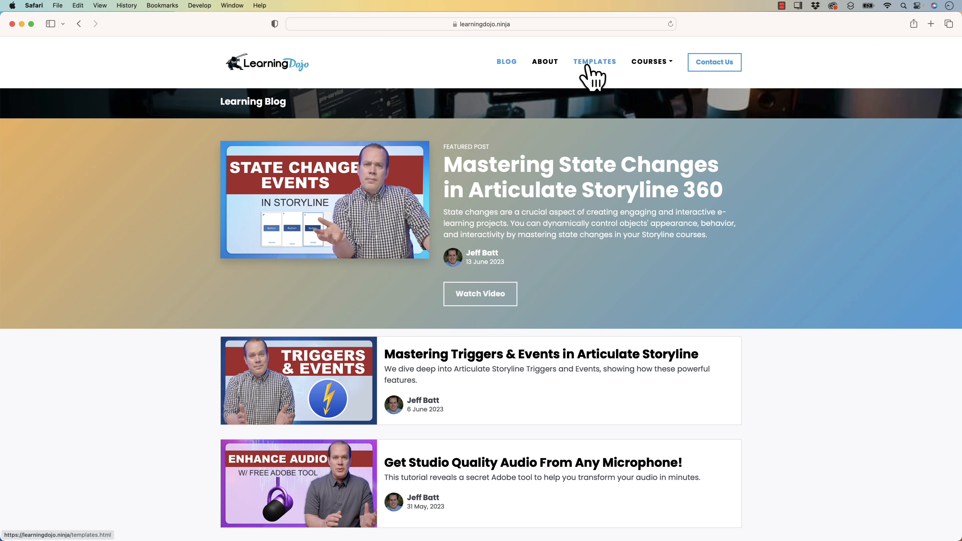
left_click(593, 63)
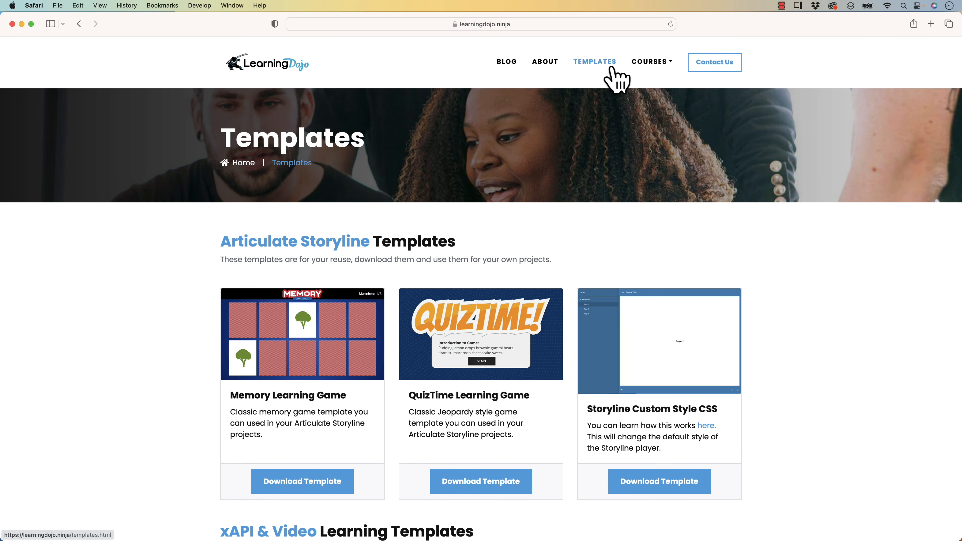
left_click(647, 64)
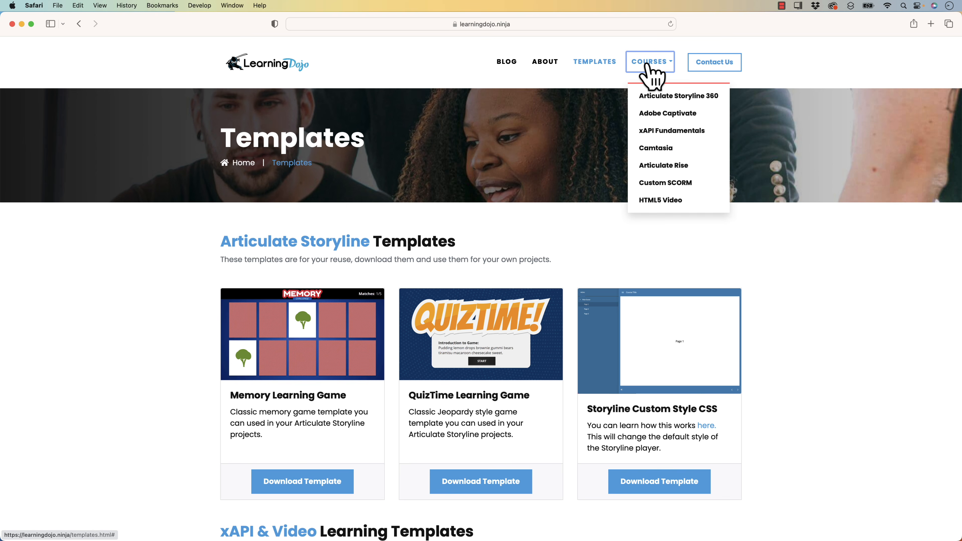